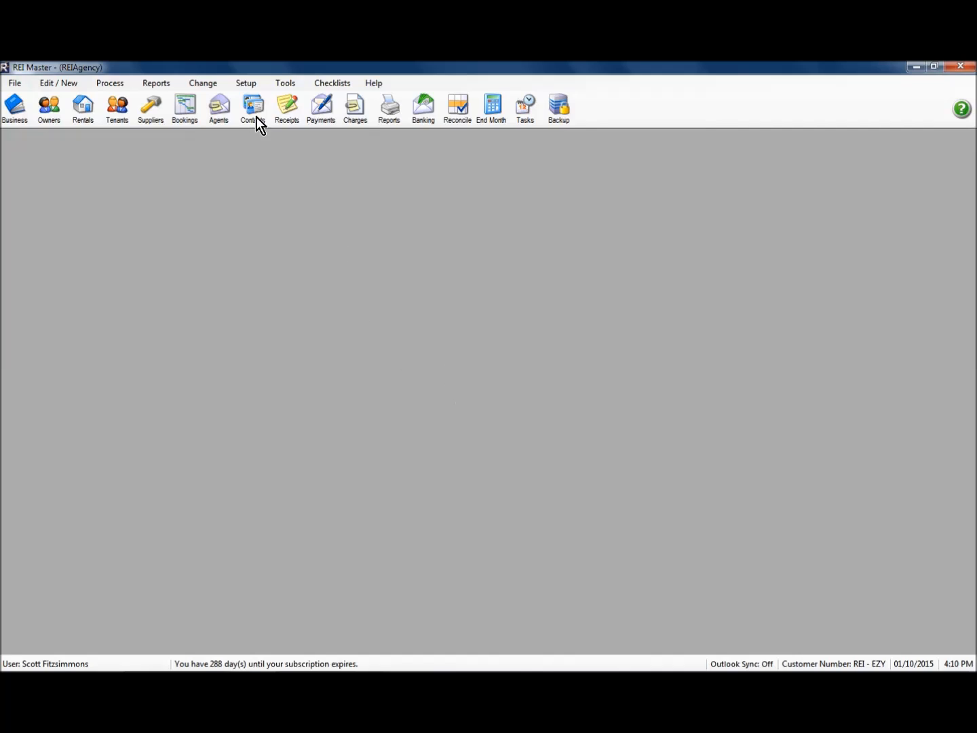
Step: Review the email settings within the general configuration's other settings, and close the setup window
click(248, 84)
click(298, 343)
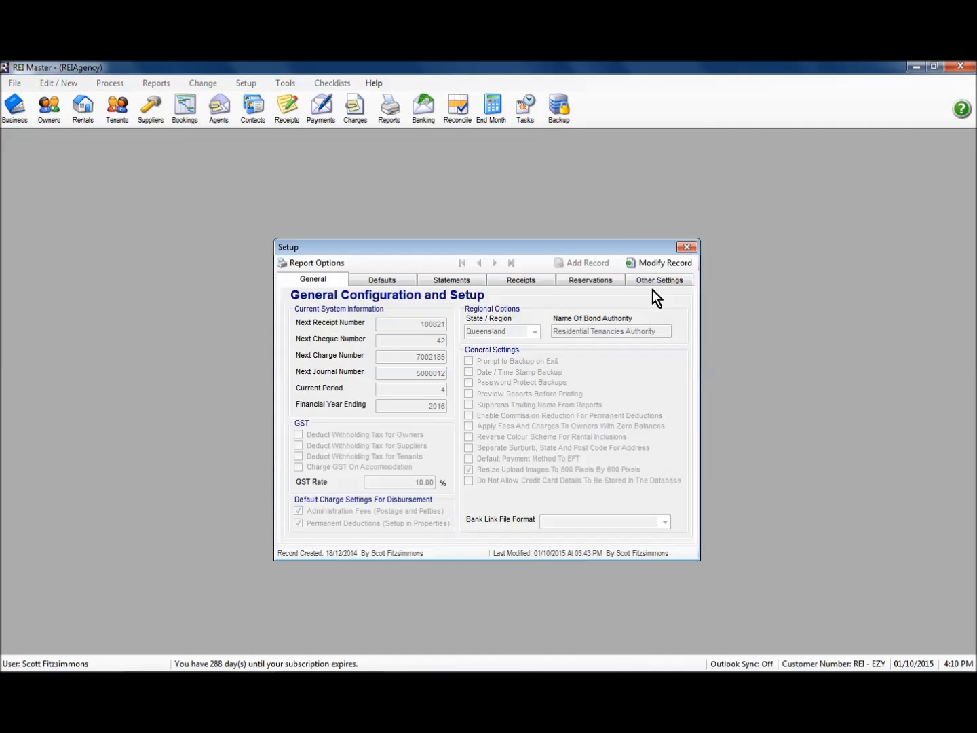
click(657, 283)
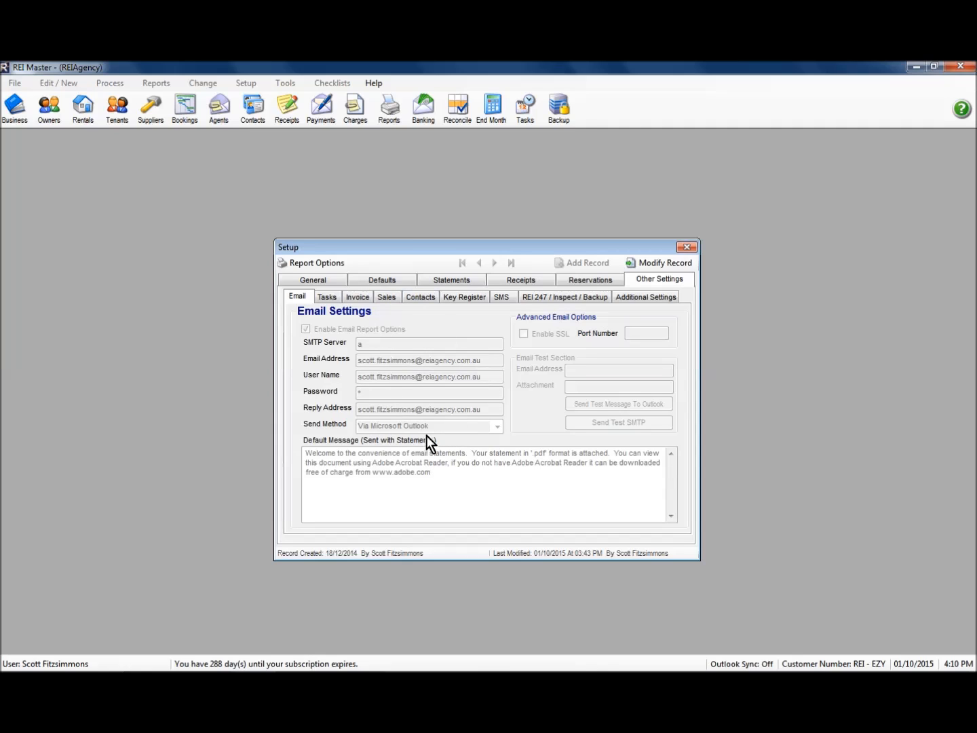
click(687, 248)
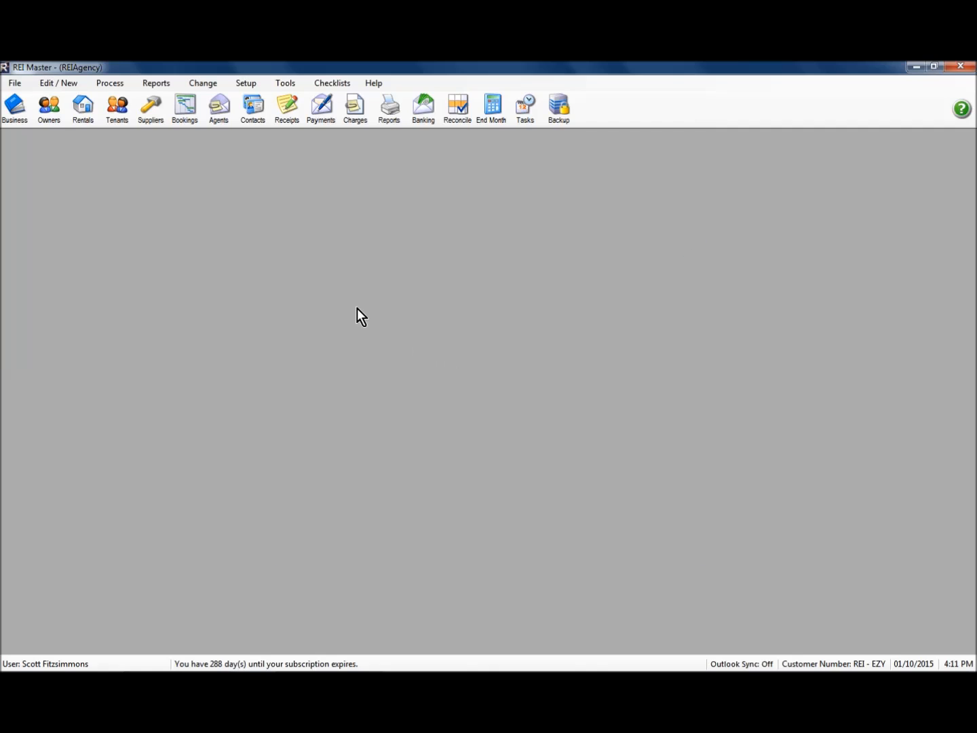
Step: Open the "Welcome!" default email for editing and review the merge fields available for bookings
click(246, 85)
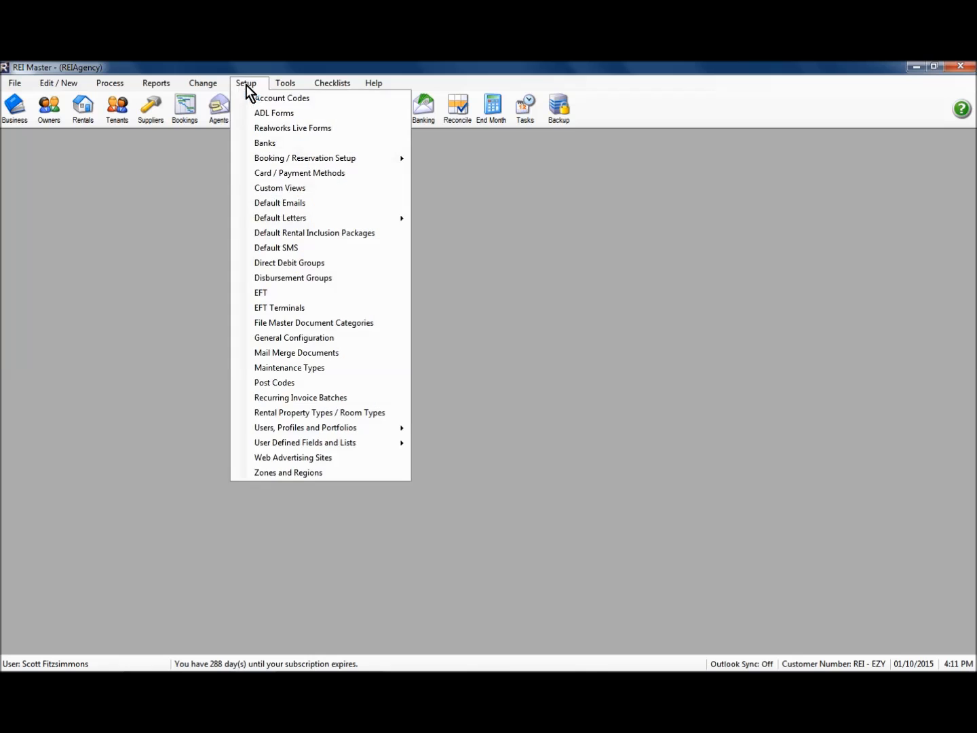
click(290, 205)
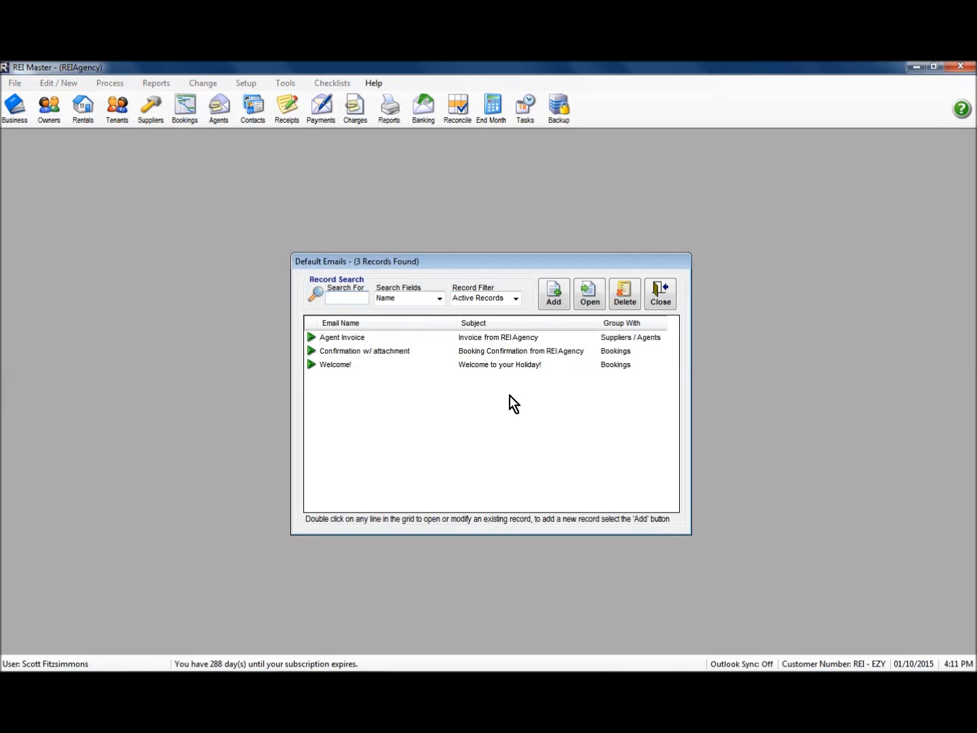
double_click(345, 365)
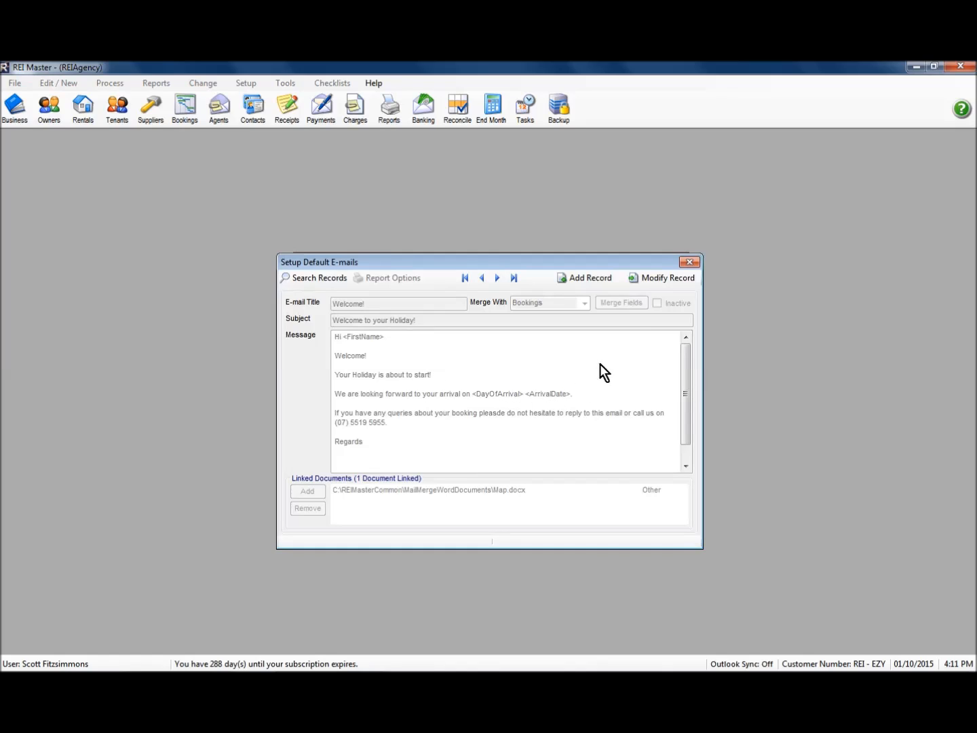
click(662, 280)
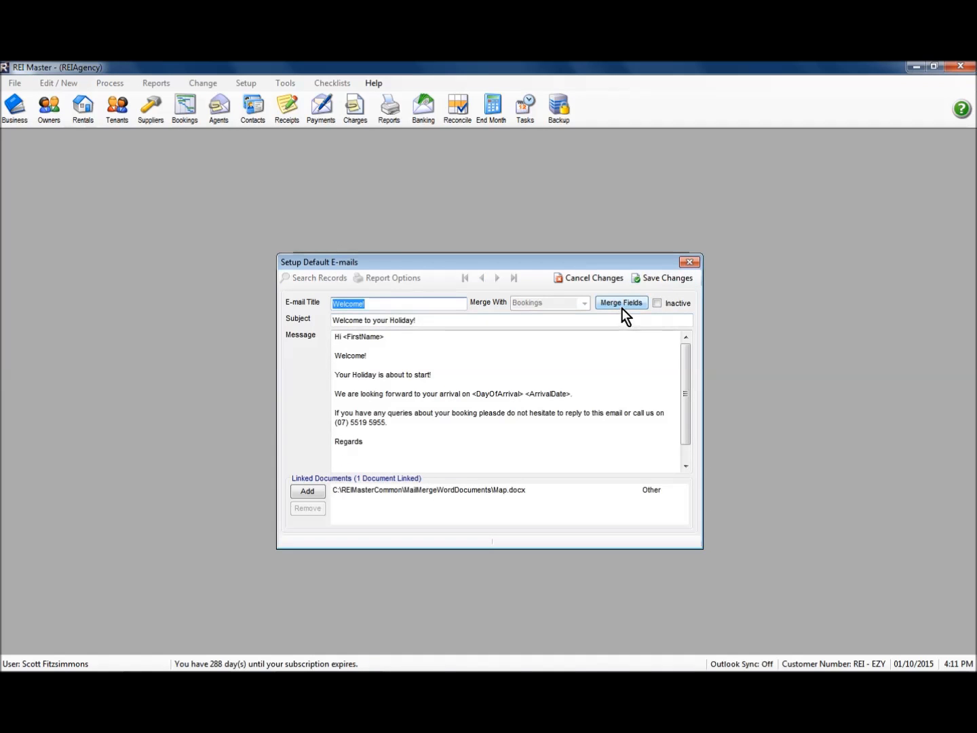
click(622, 304)
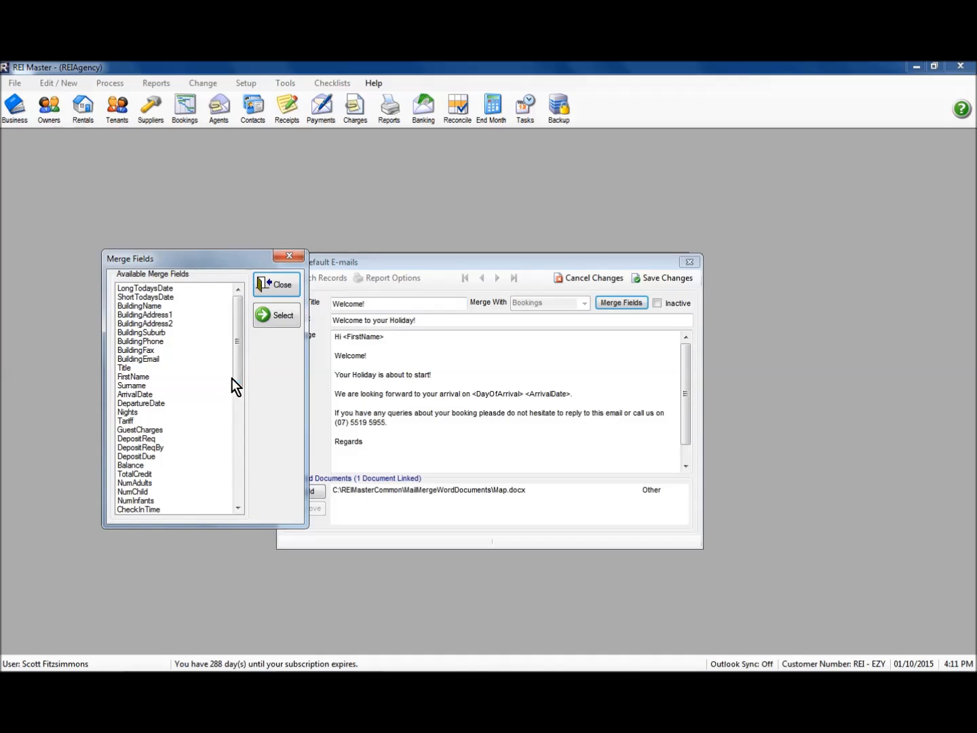
drag(238, 379, 240, 437)
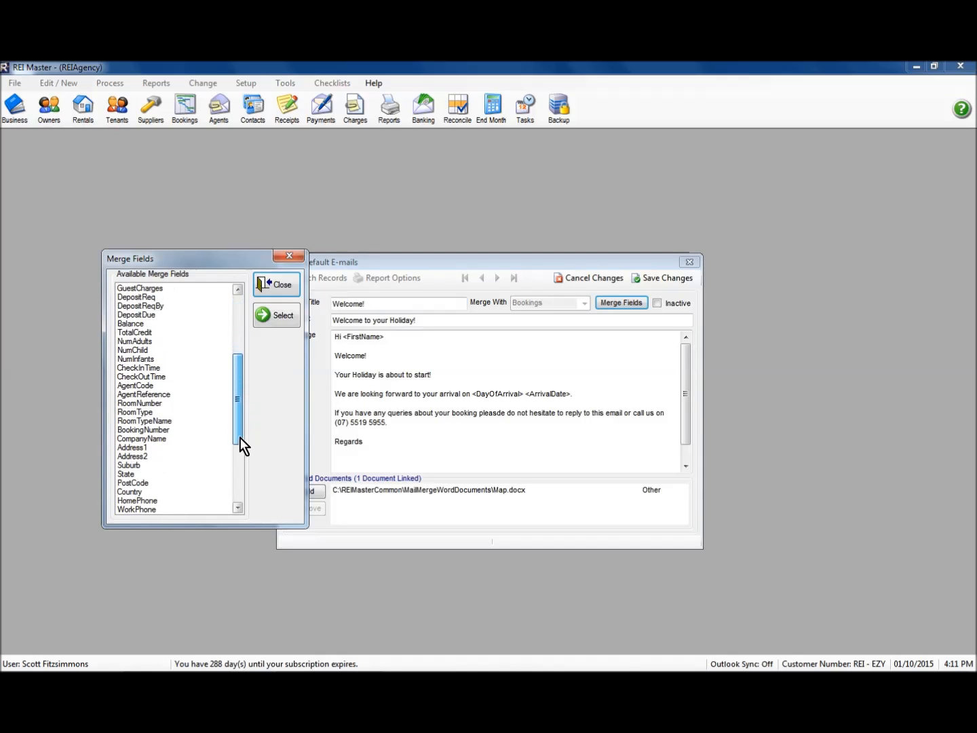
click(280, 288)
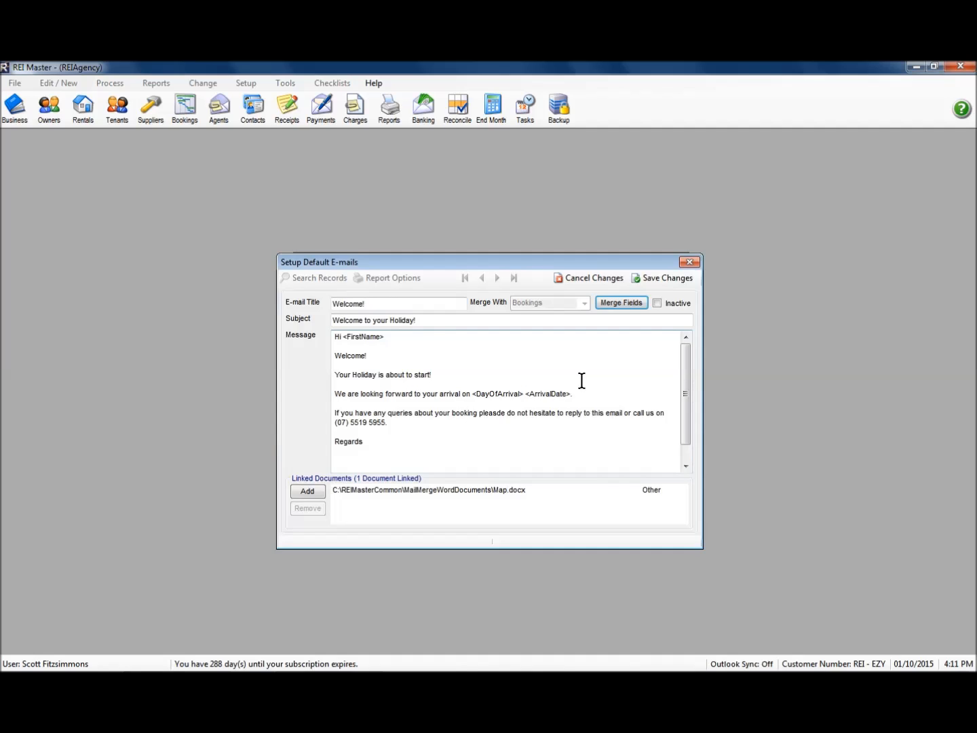
Step: Correct the spelling of "please" in the Welcome! email message and save the changes
click(500, 418)
click(497, 413)
key(Delete)
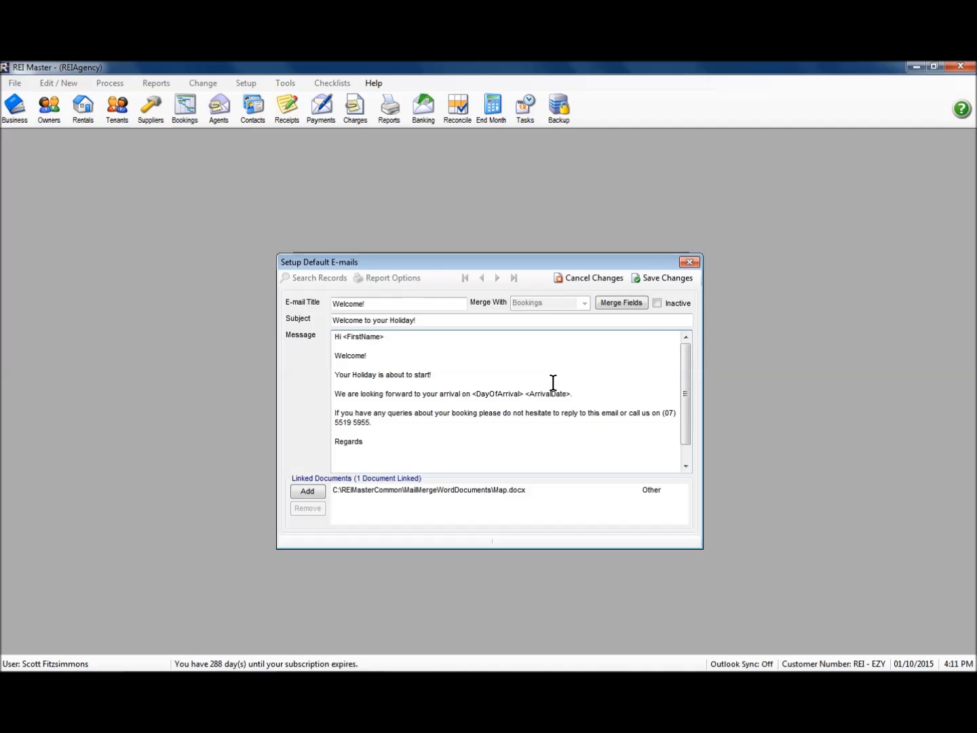
click(668, 281)
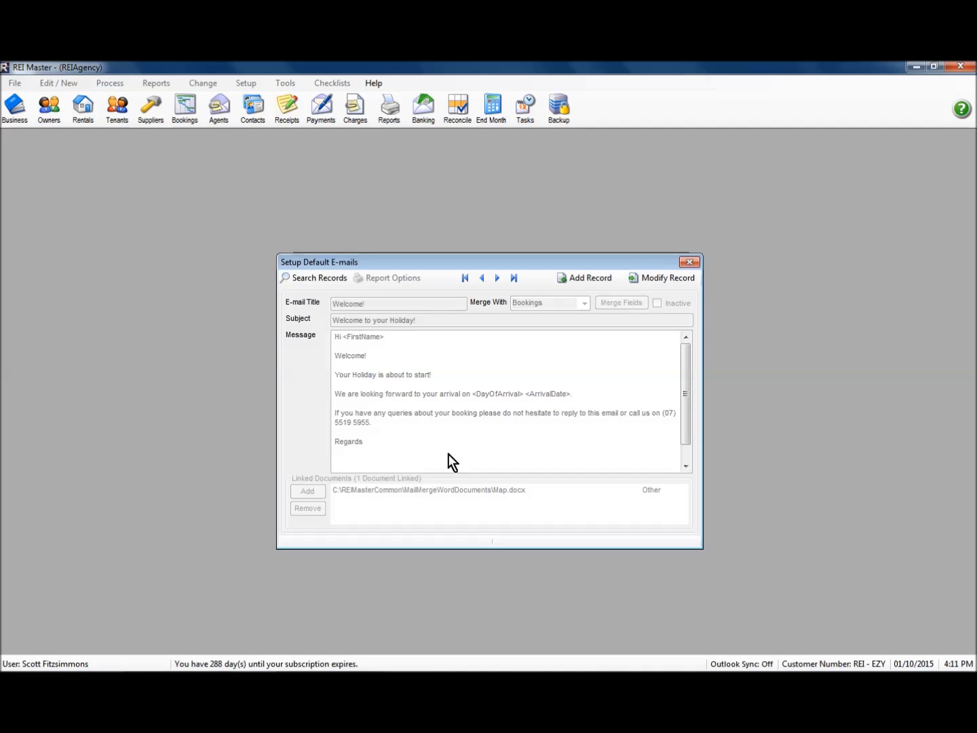
Step: Review the Welcome! email's linked document in edit mode and close the default emails setup
click(654, 281)
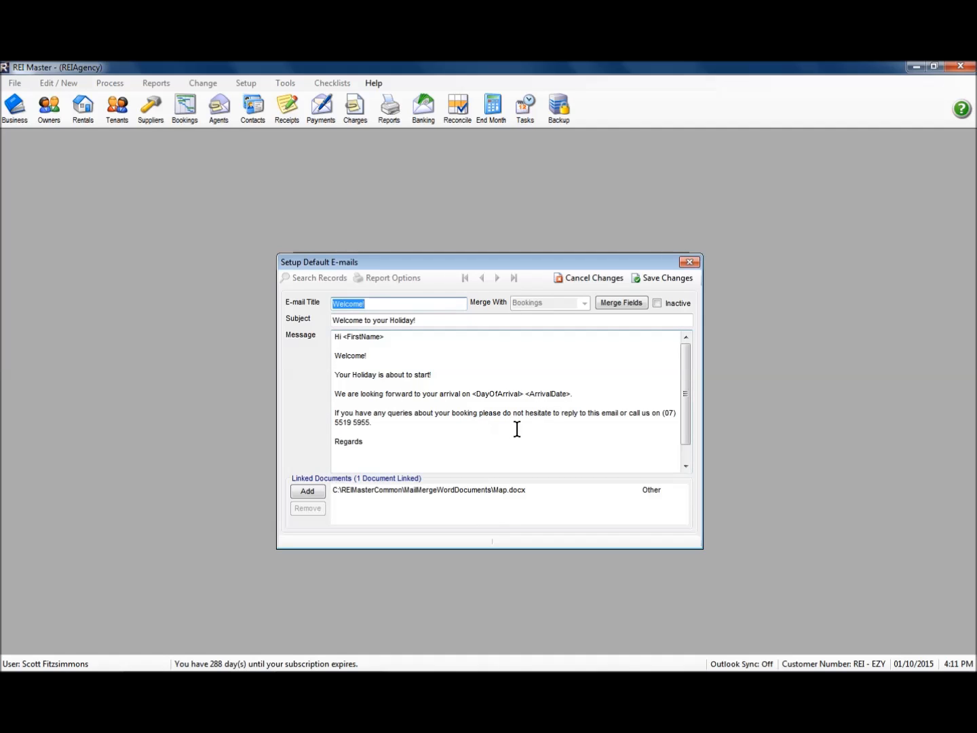
click(664, 279)
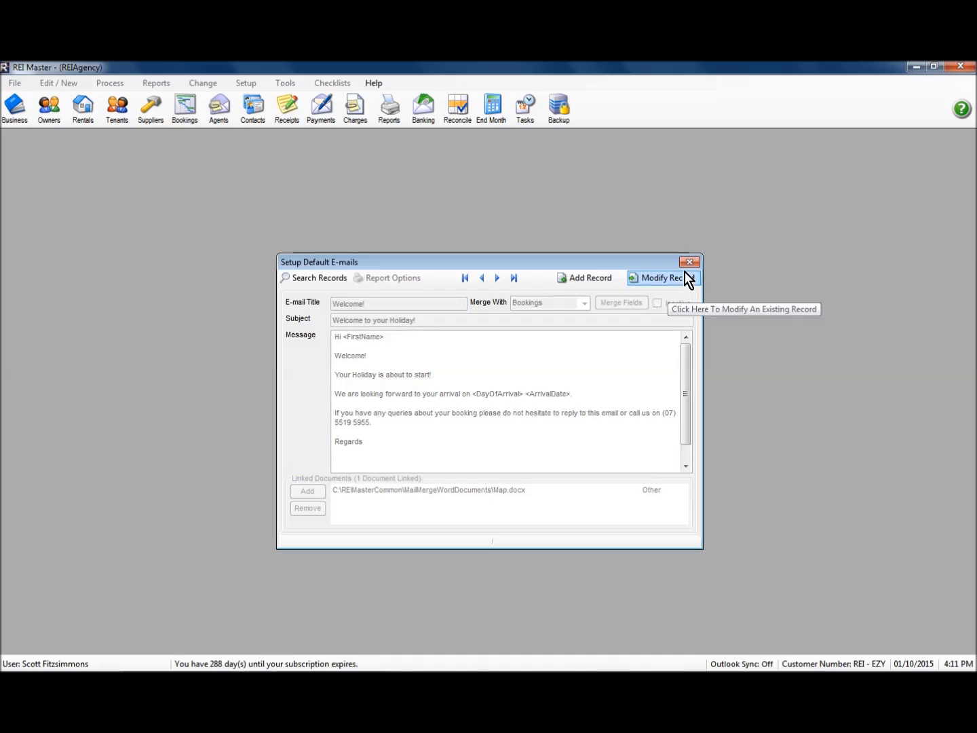
click(689, 263)
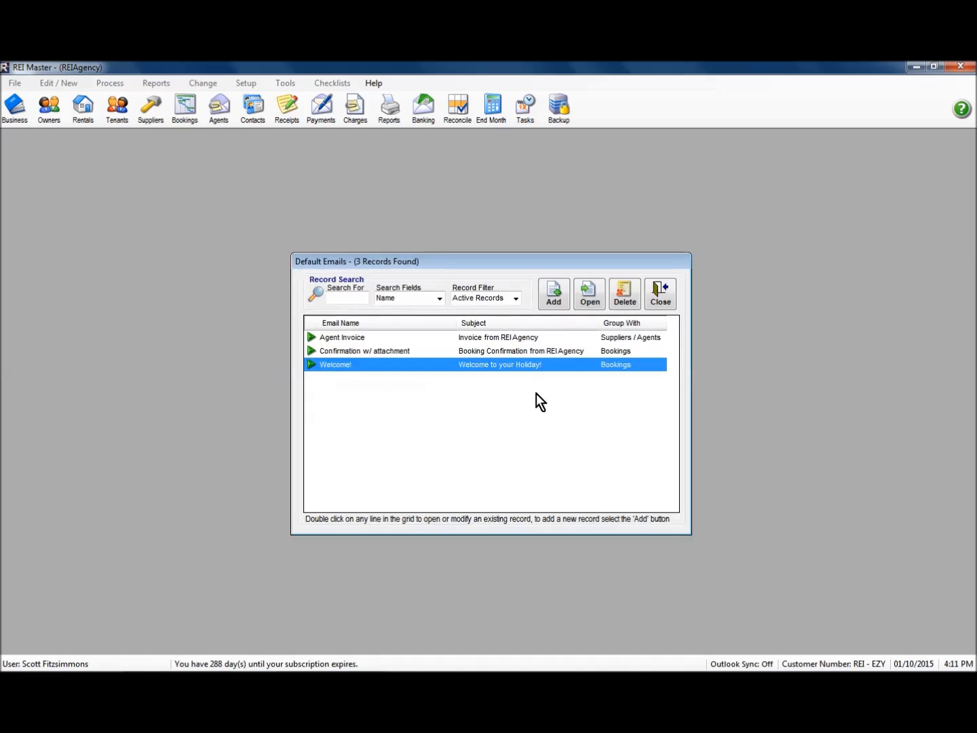
click(661, 296)
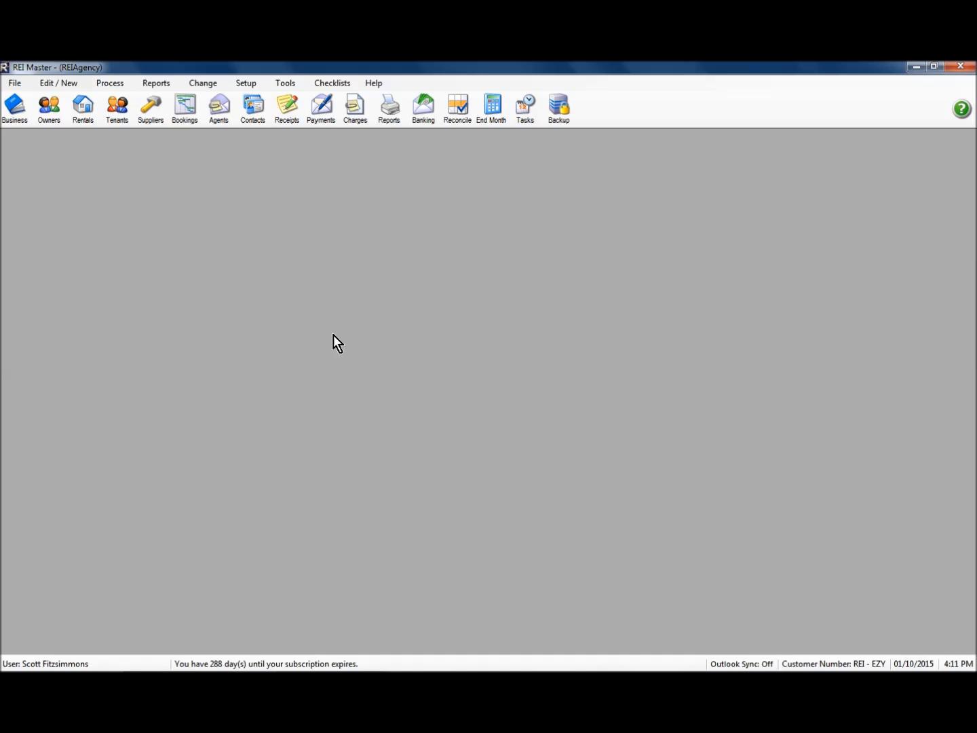
Step: Open the bookings chart and show the actions available for the 9–11 October 2015 booking under 1 Bedroom Apartment
click(182, 112)
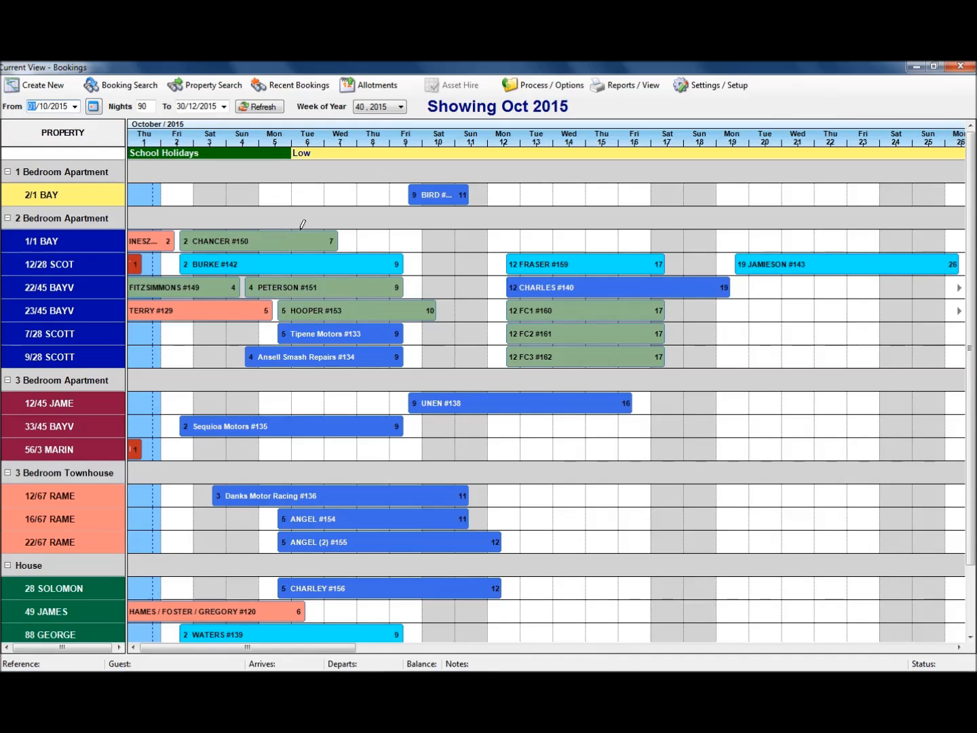
click(431, 195)
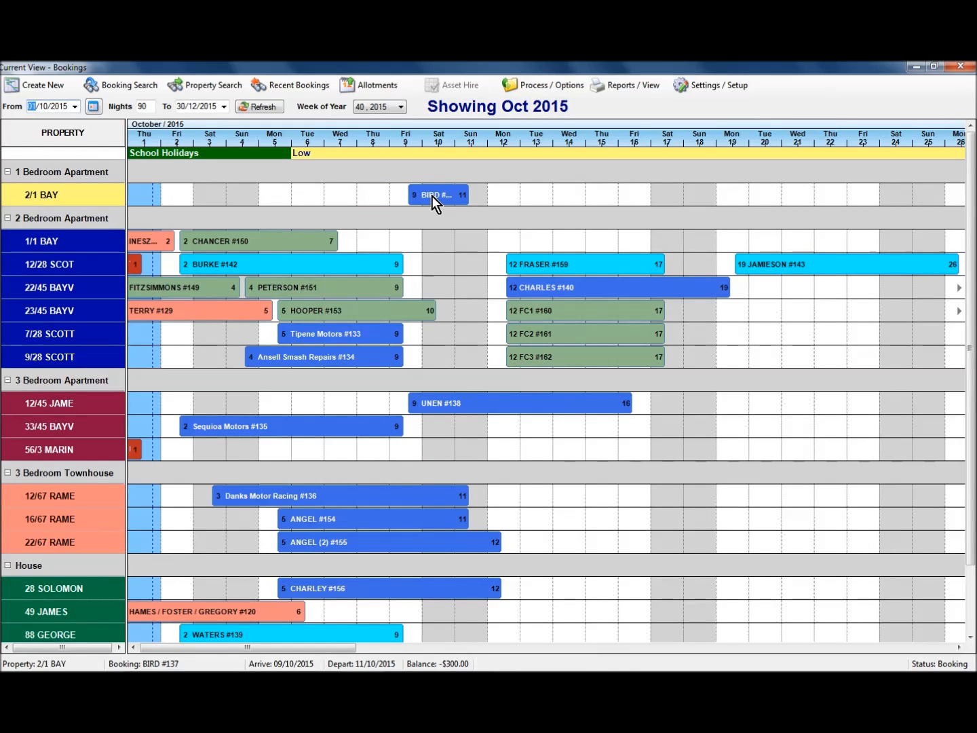
right_click(431, 195)
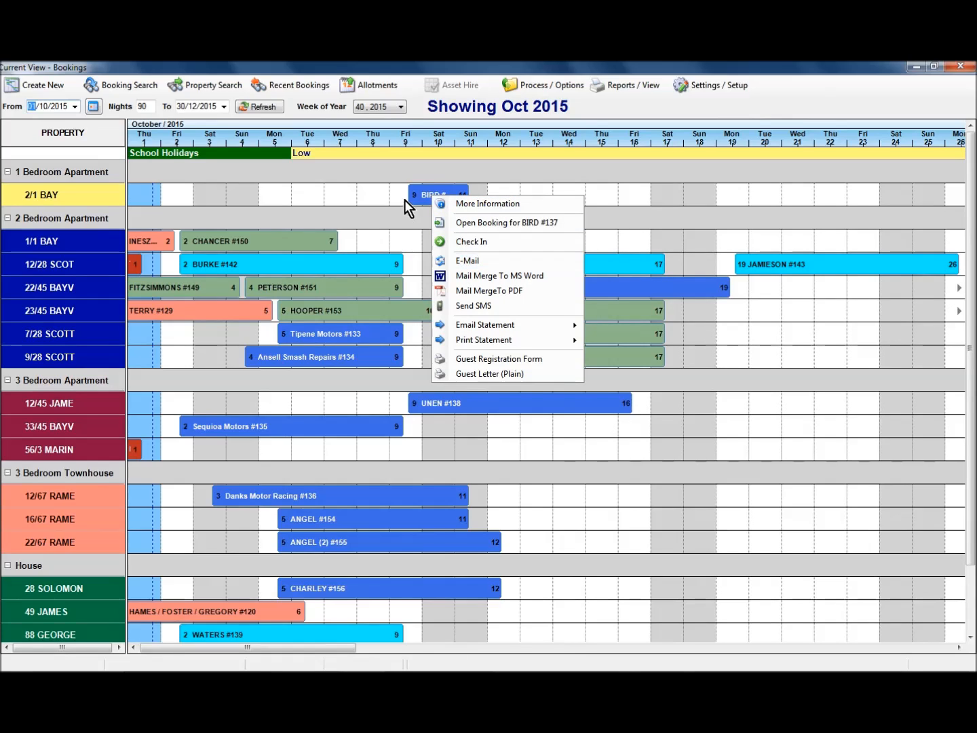
Step: Open the 9–11 October booking, examine which entry types can be added to its tasks and notes, and close it
drag(423, 197, 459, 300)
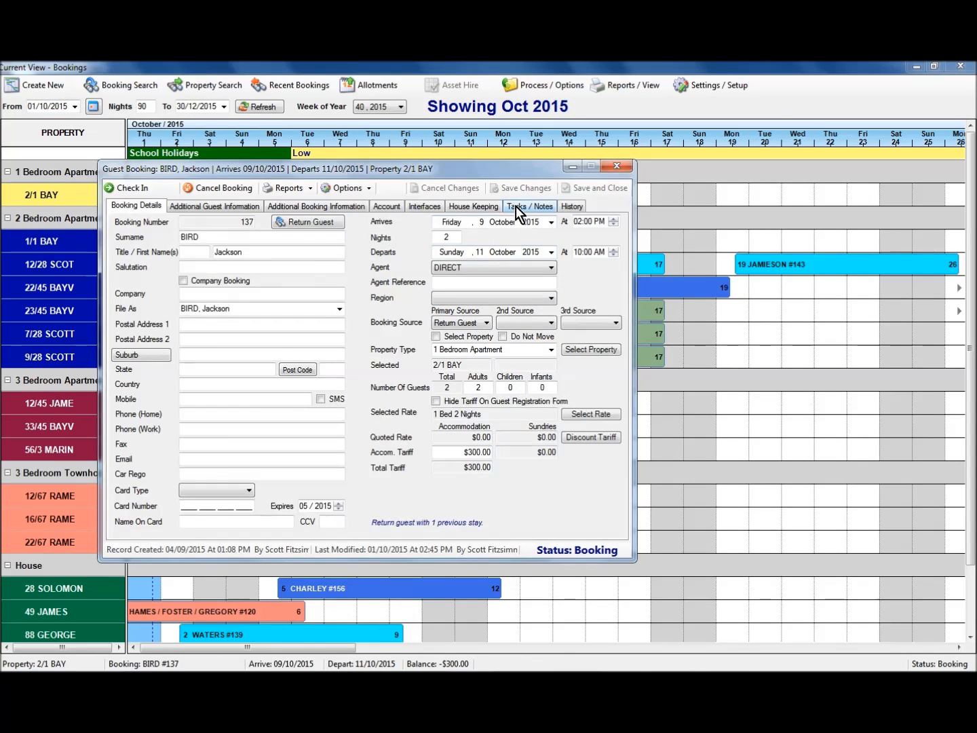
click(517, 207)
click(577, 236)
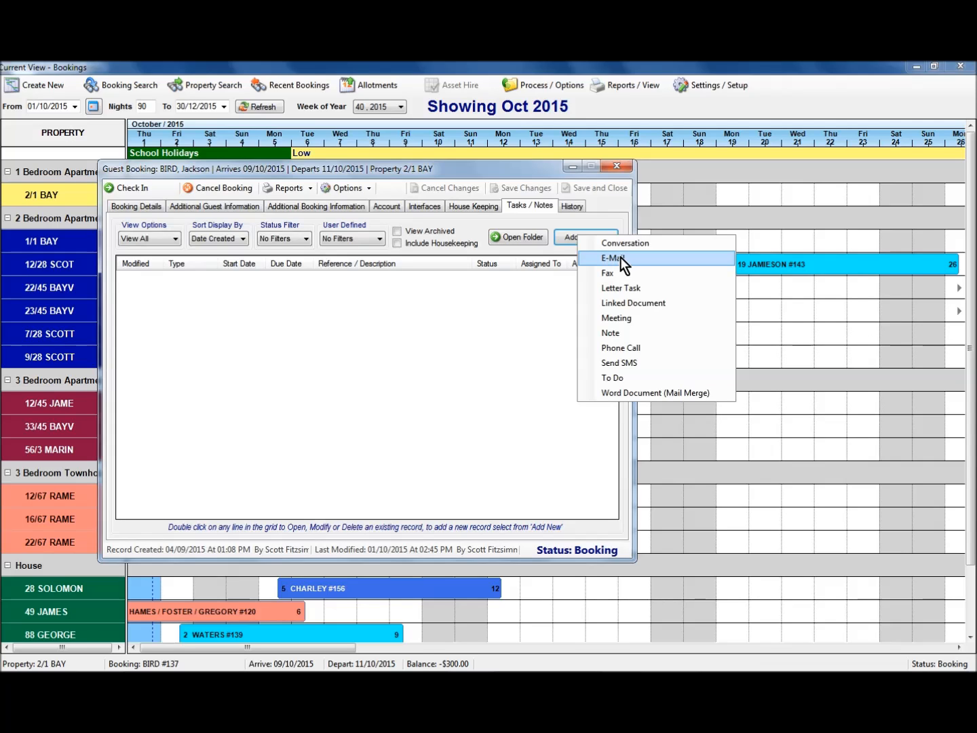
click(616, 166)
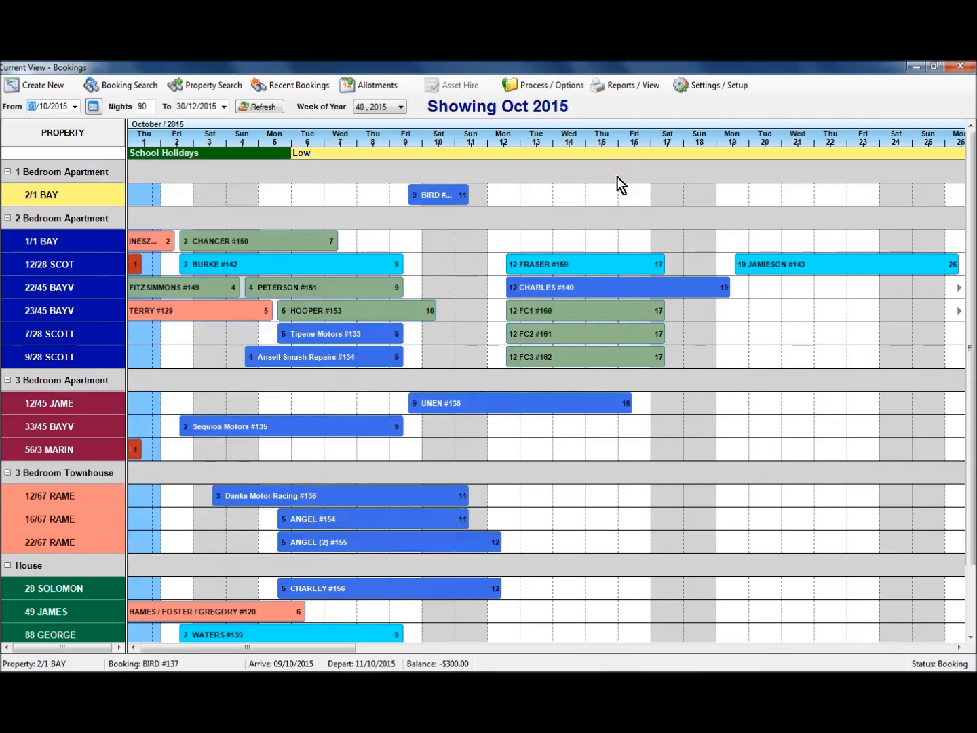
Step: Filter the booking search to Bookings with an arrival date from 01/10/2015 to 07/10/2015
click(111, 90)
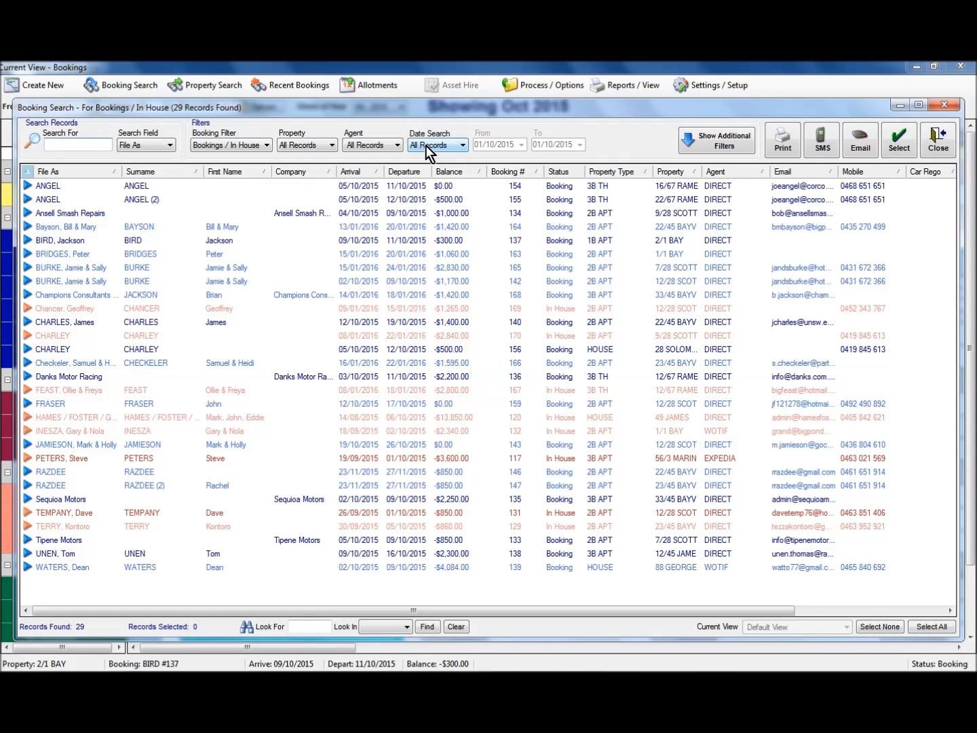
click(235, 144)
click(224, 173)
click(465, 145)
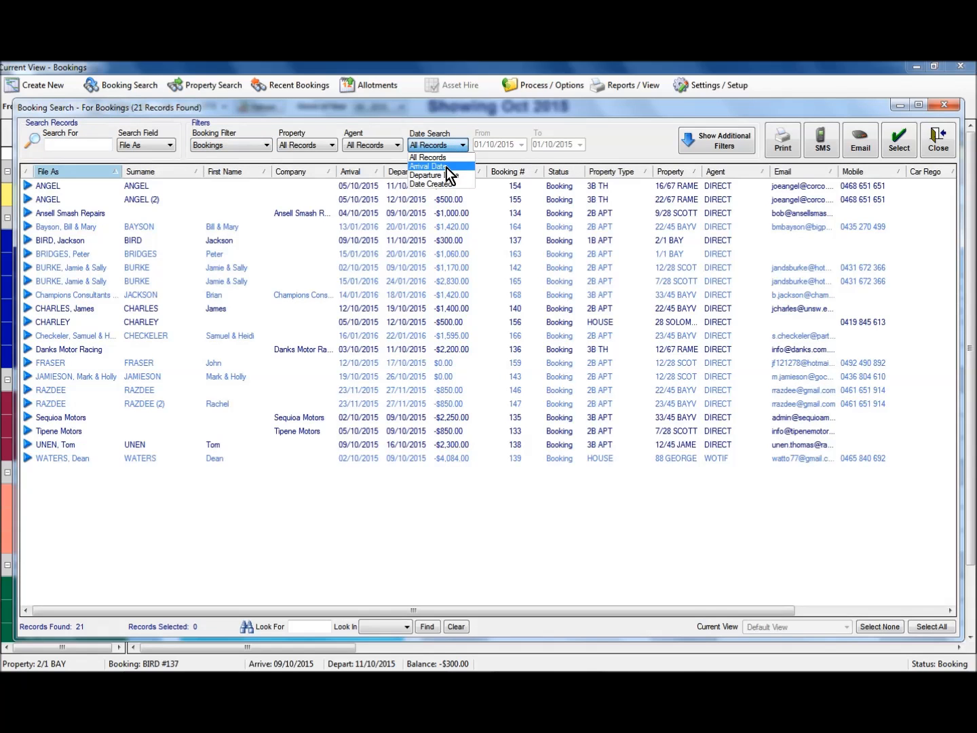
click(435, 167)
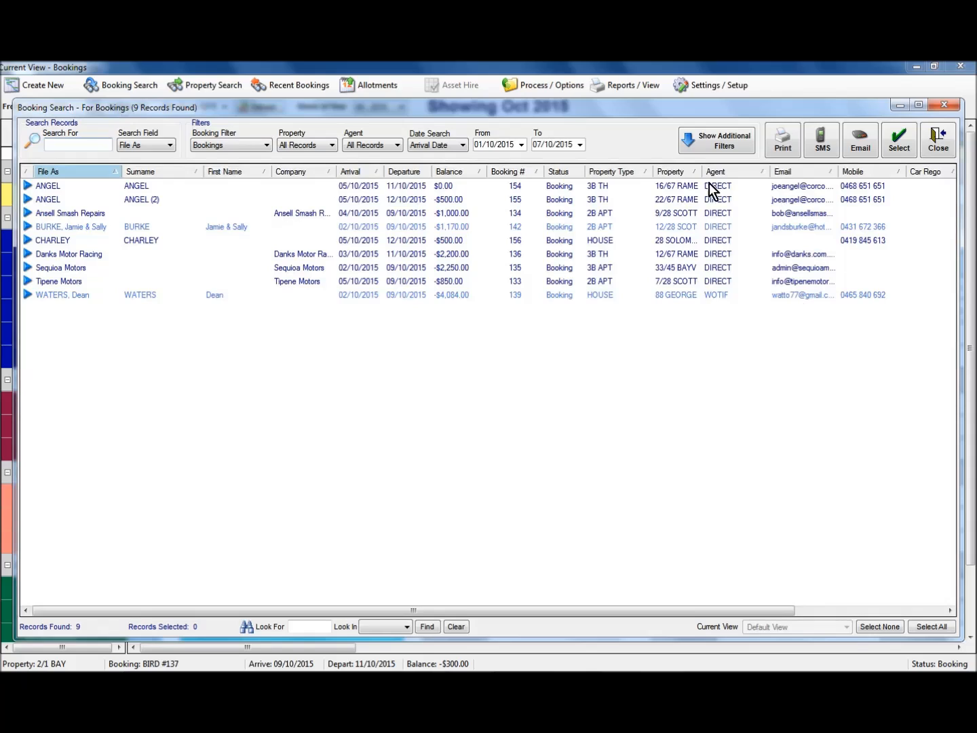
Step: Open a blank email for only the first listed booking to check its recipient, and close it unsent
click(670, 187)
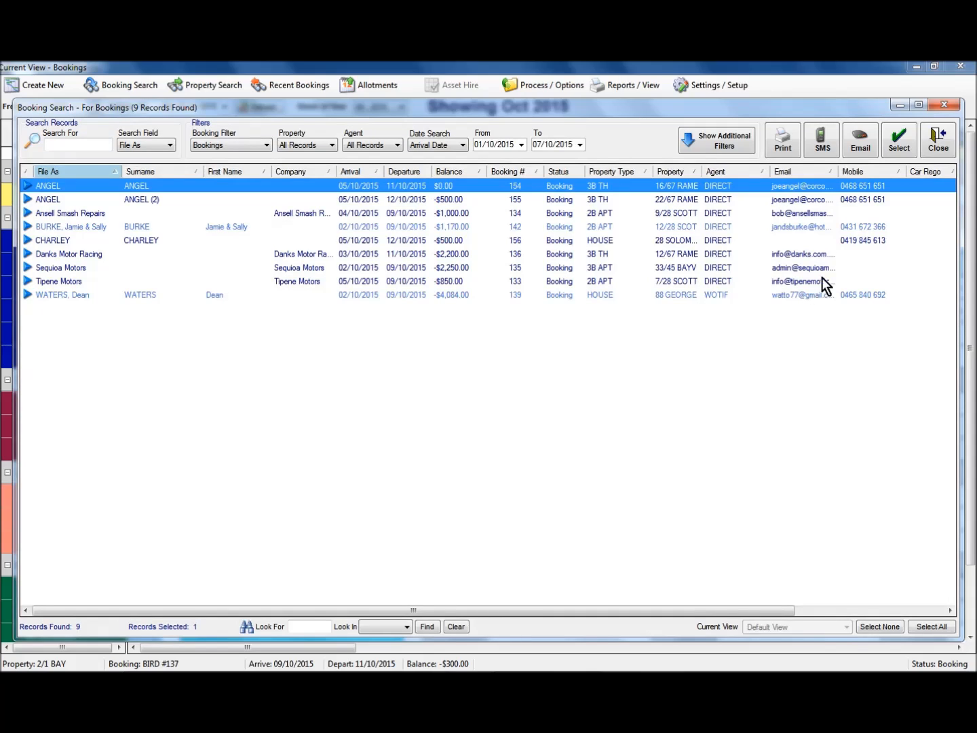
click(862, 141)
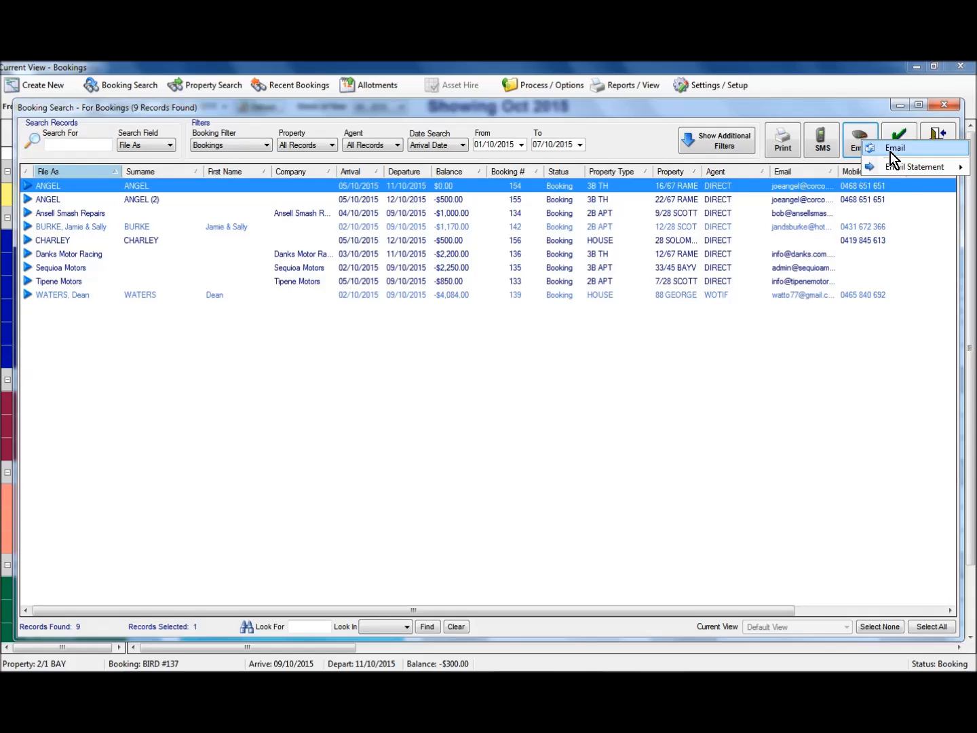
click(893, 149)
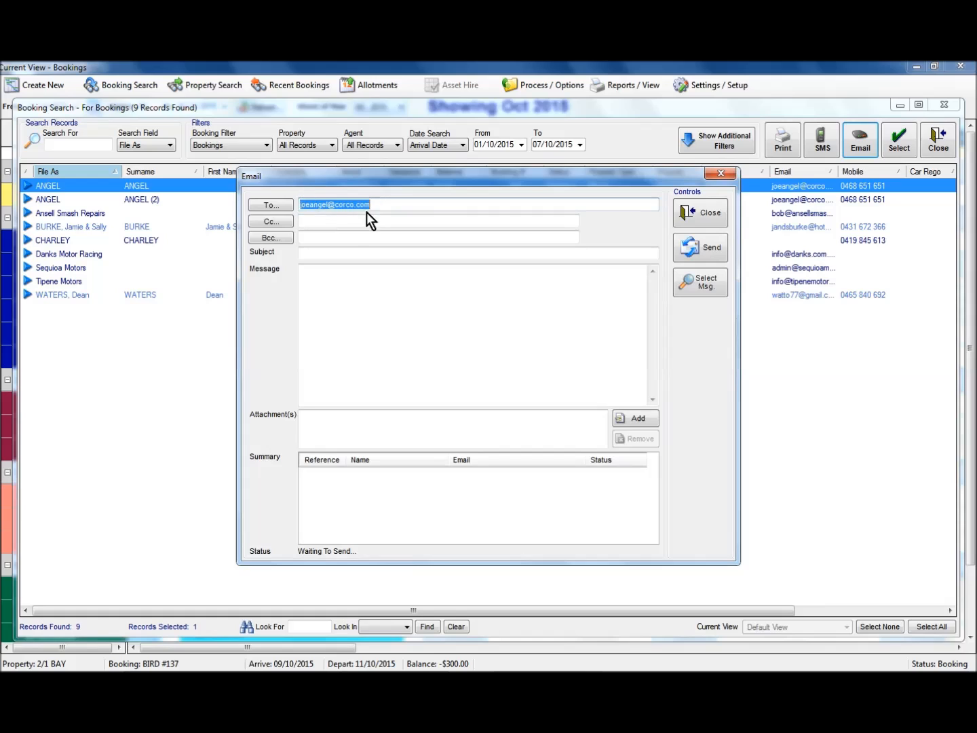
click(699, 211)
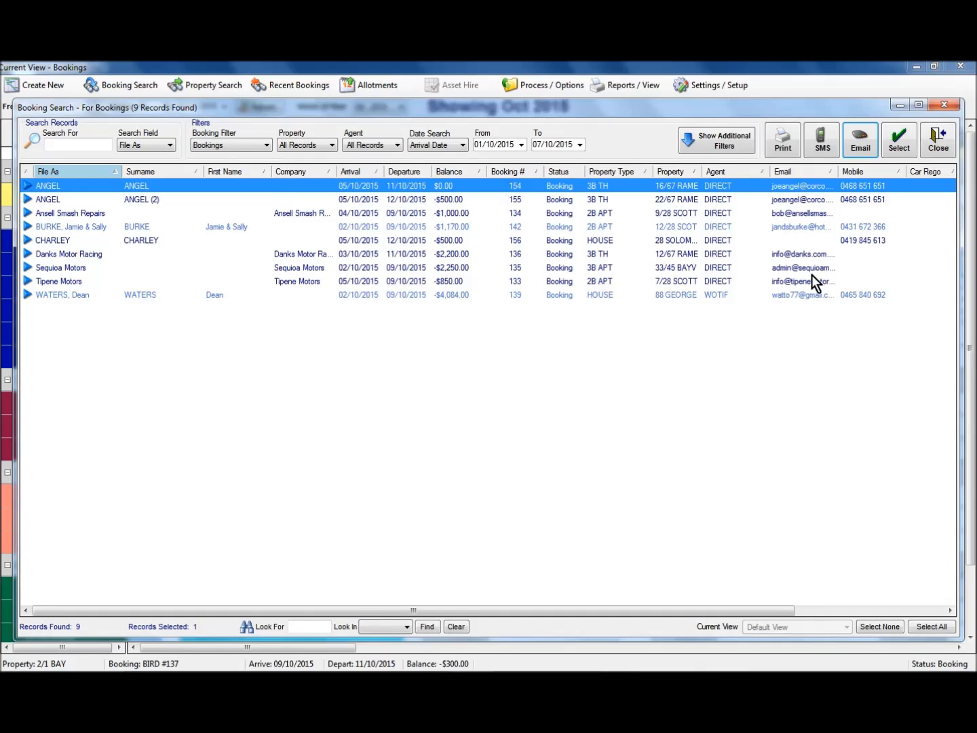
Step: Select all found bookings except the one without an email address, and start a group email to them
click(925, 626)
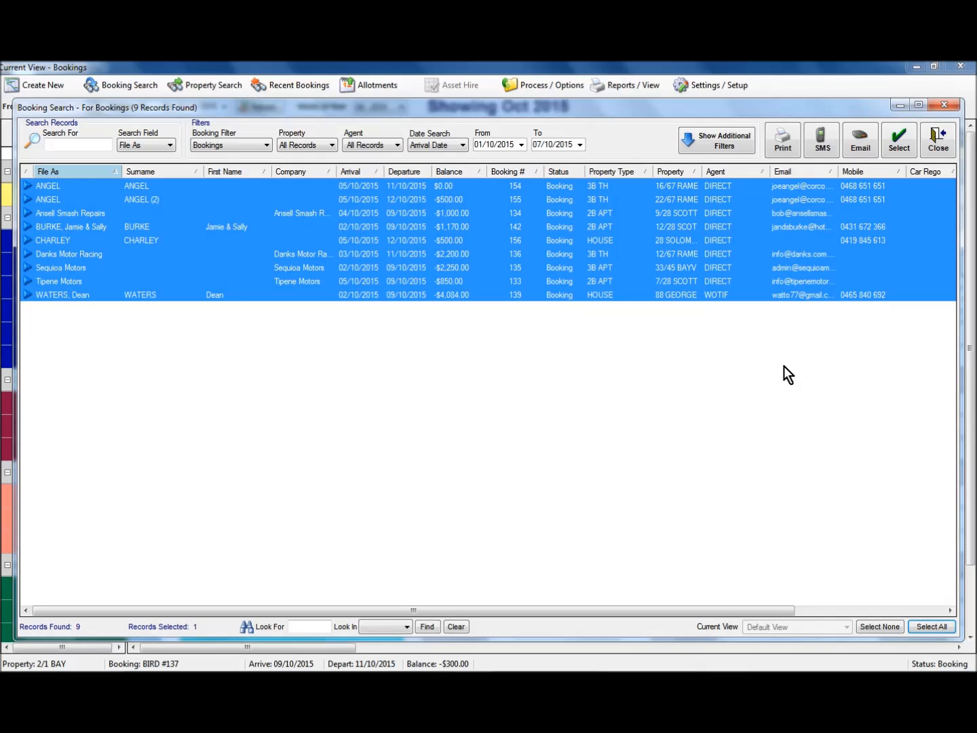
ctrl+click(714, 241)
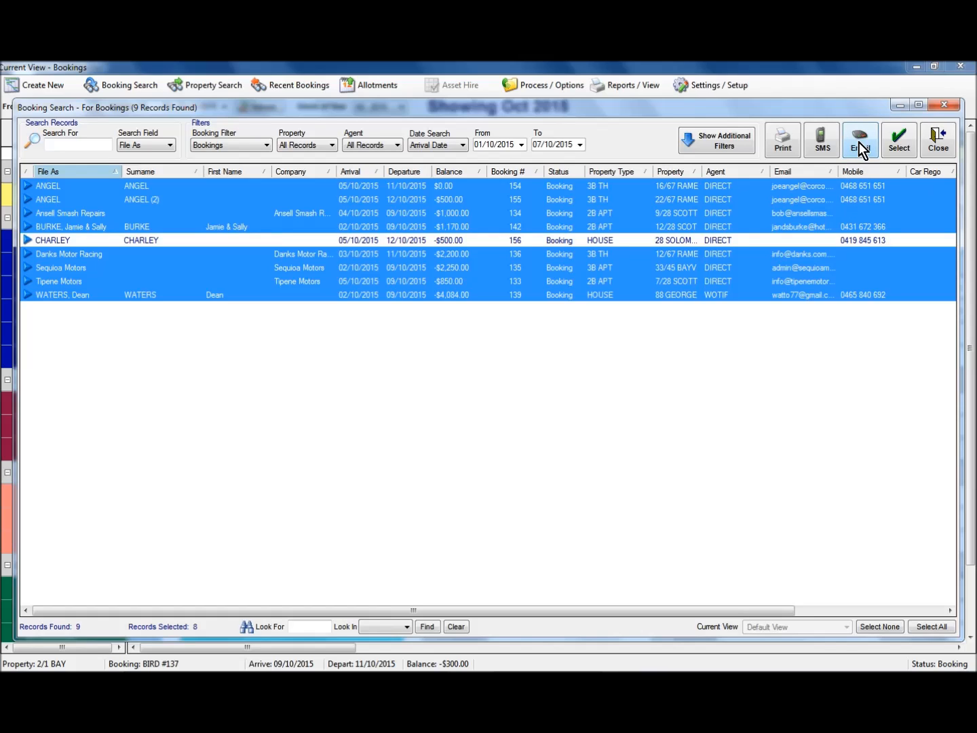
right_click(737, 212)
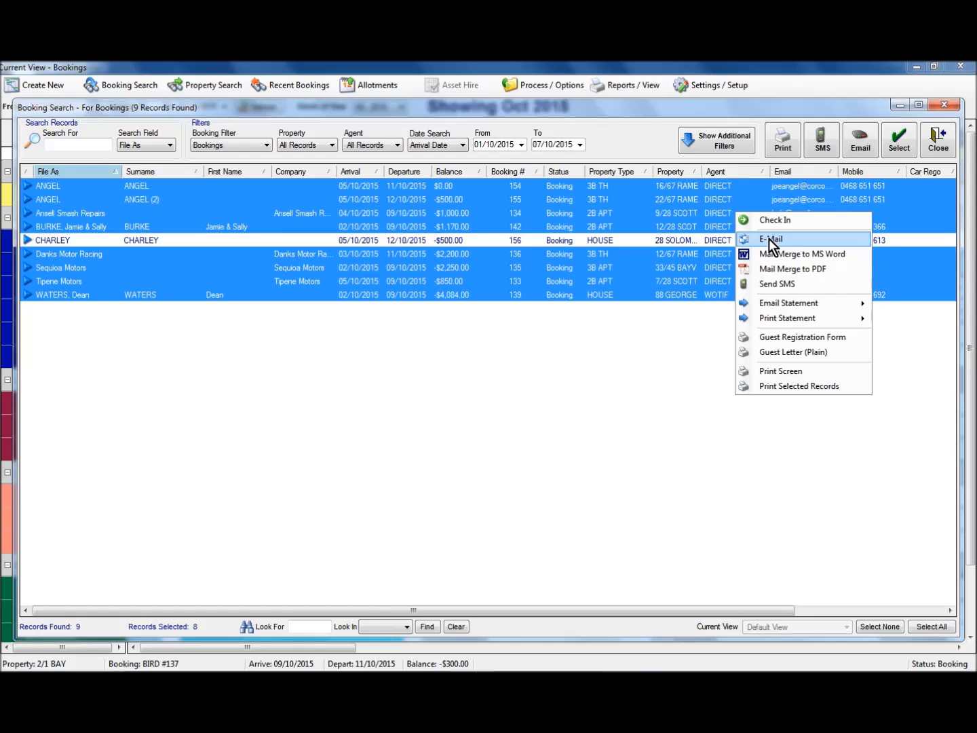
click(769, 238)
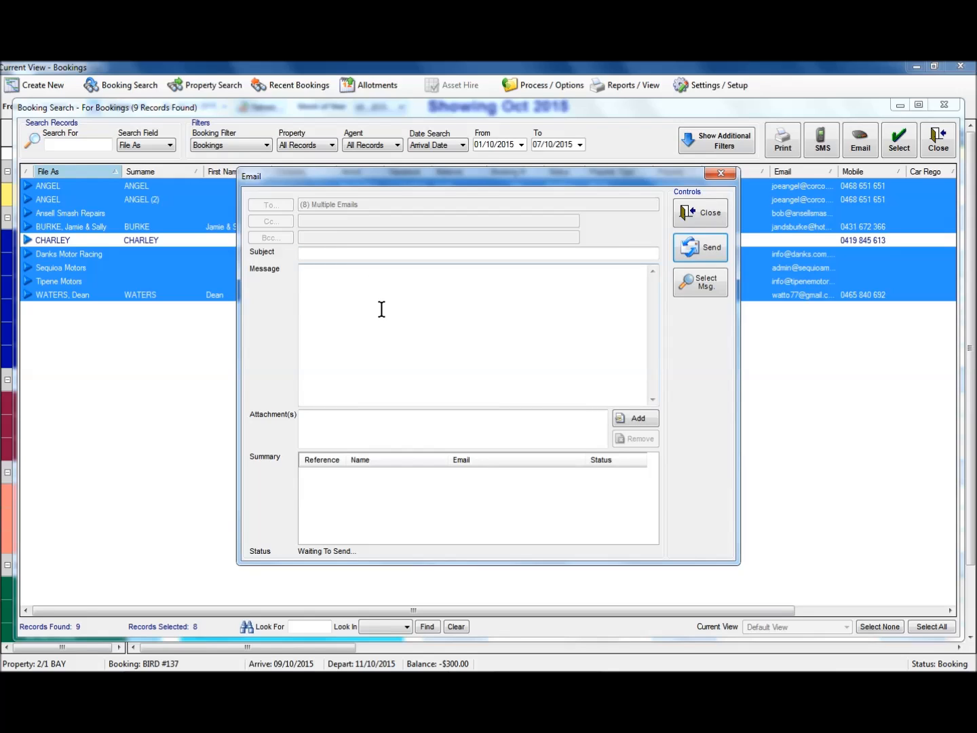
Step: Fill the group email with the "Welcome!" default message and its Map.docx attachment
click(698, 286)
click(330, 320)
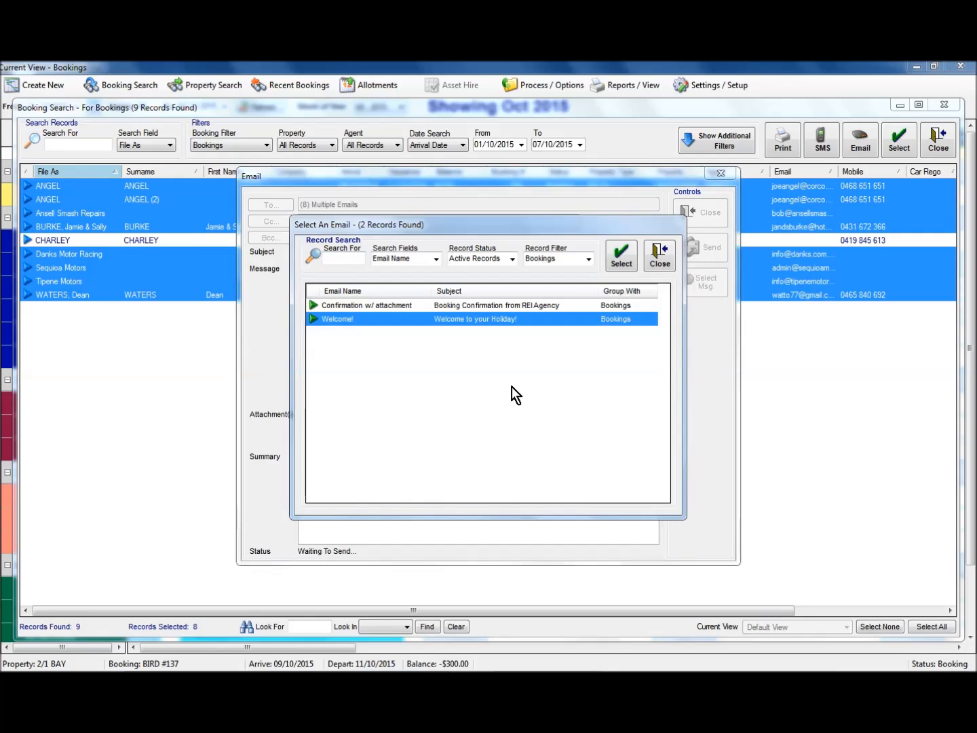
click(623, 259)
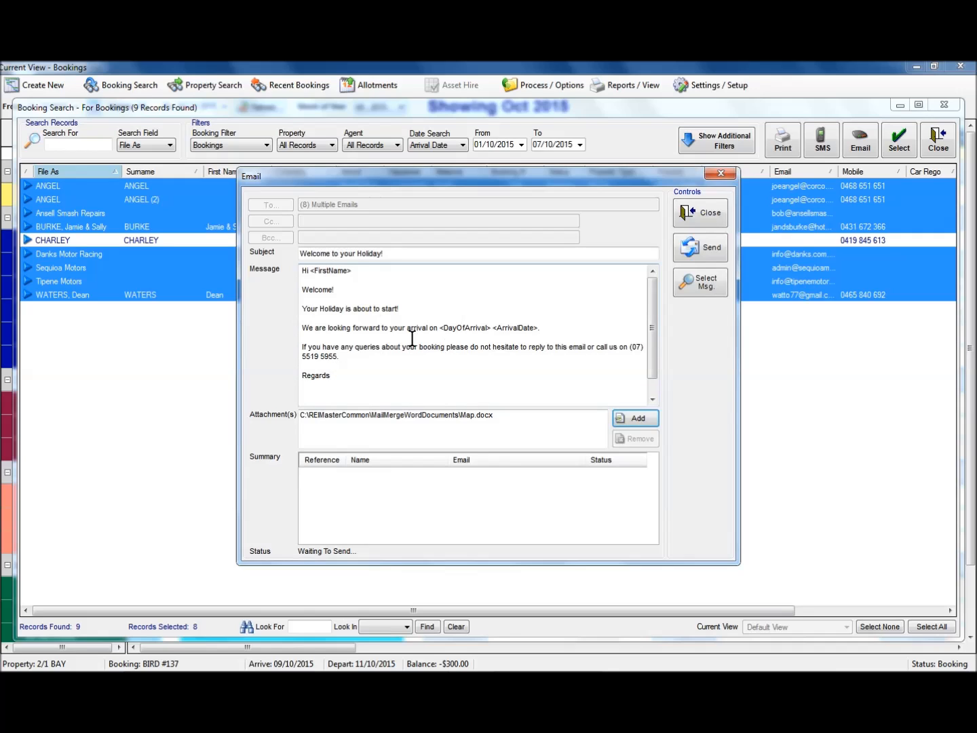
Step: Review the rest of the welcome message, send the group email to the selected bookings, and close the email form
click(406, 375)
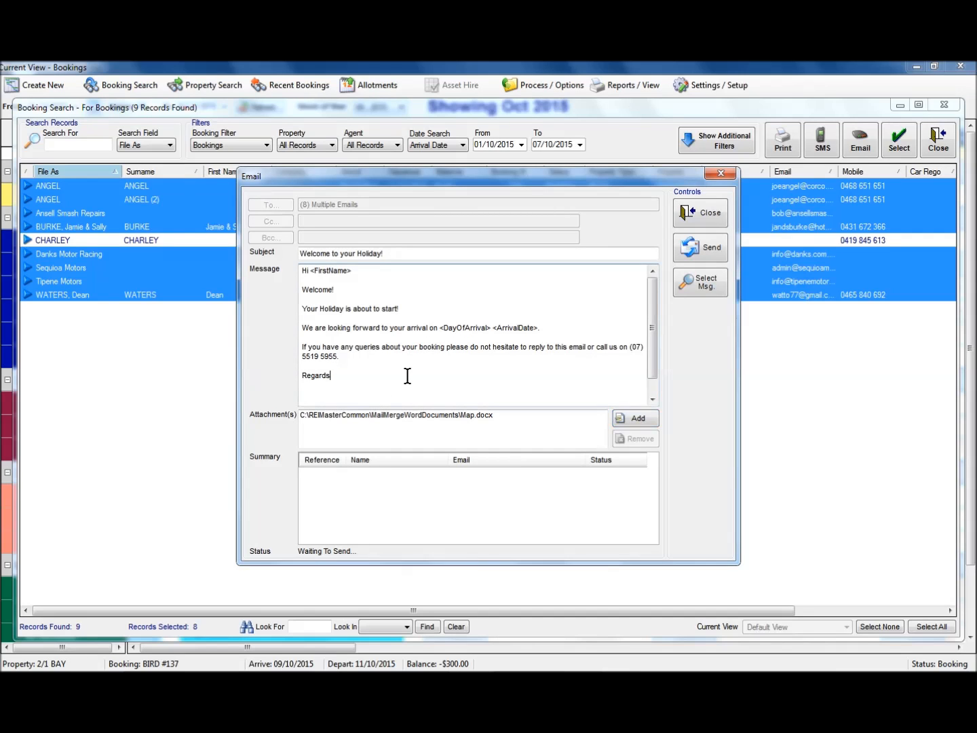
scroll(407, 376, down, 1)
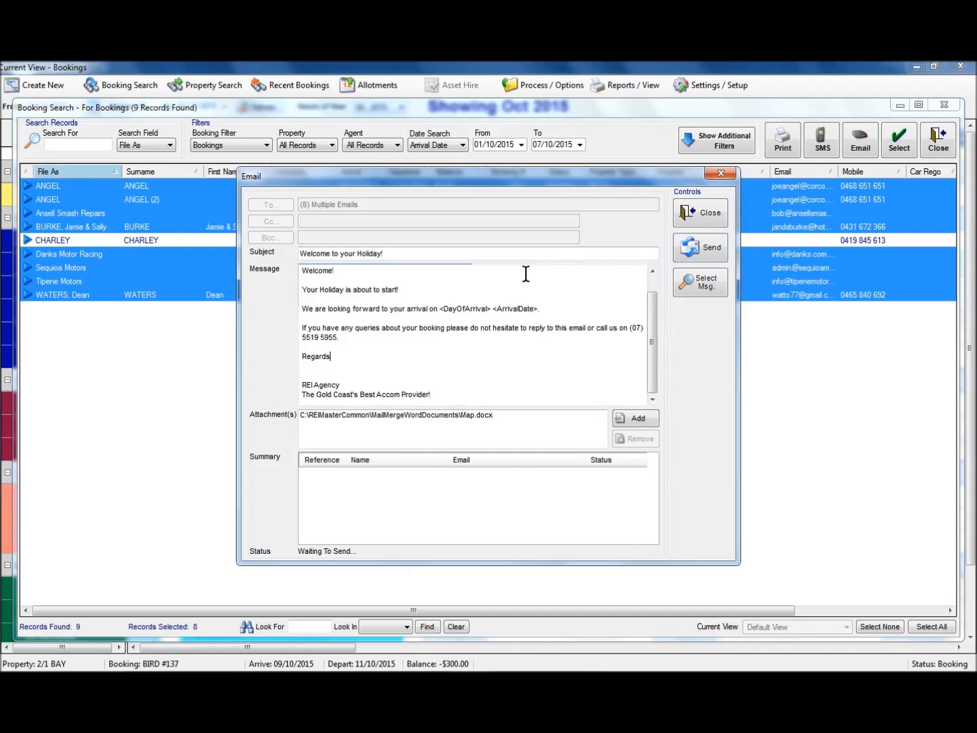
click(703, 250)
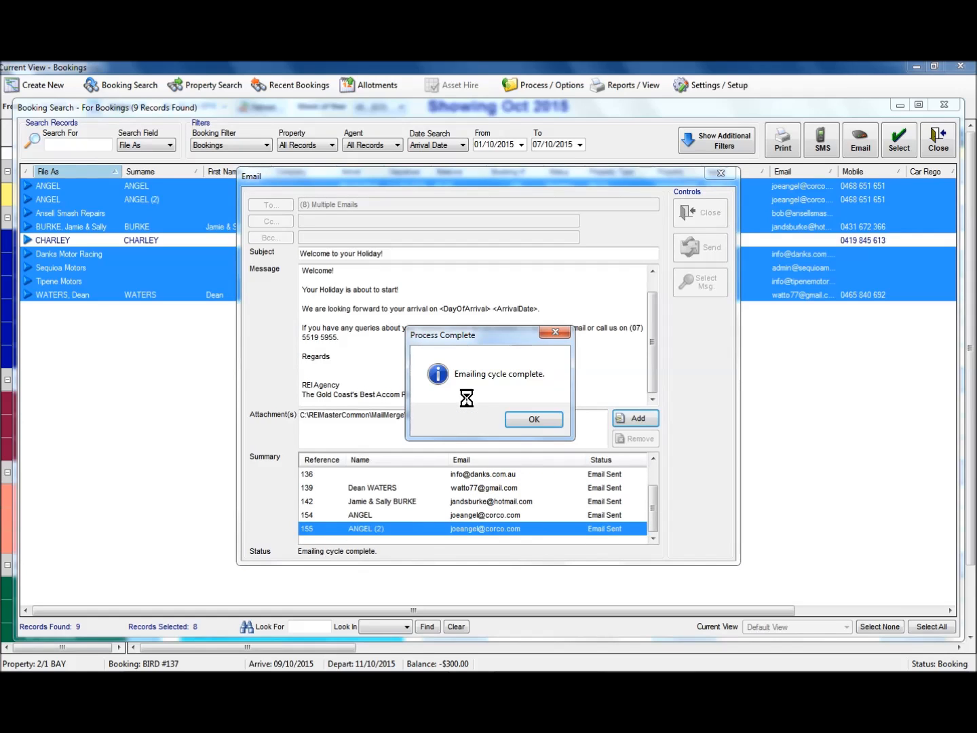
click(535, 421)
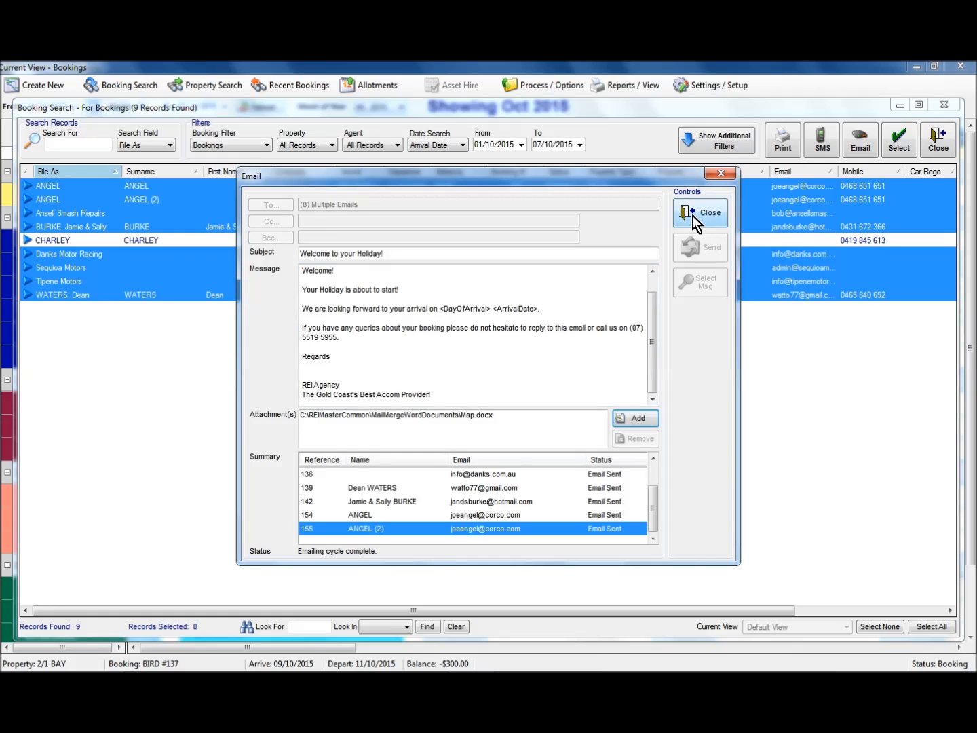
click(694, 217)
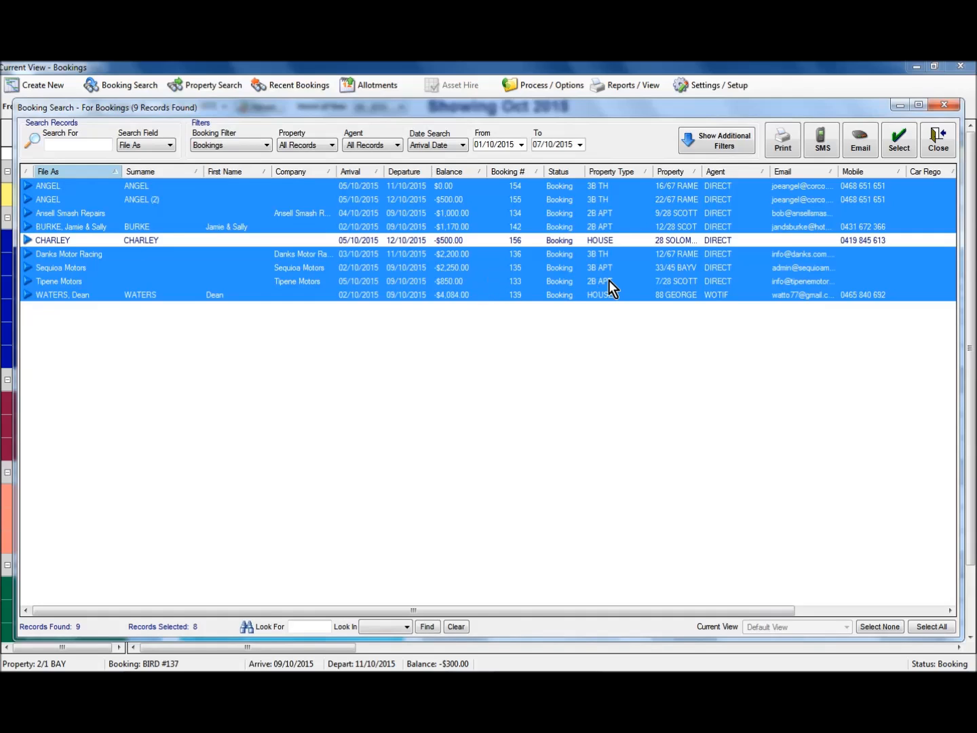
Step: Examine the "Welcome to your Holiday!" email recorded in the first booking's tasks and notes, and close the booking
click(444, 188)
double_click(444, 187)
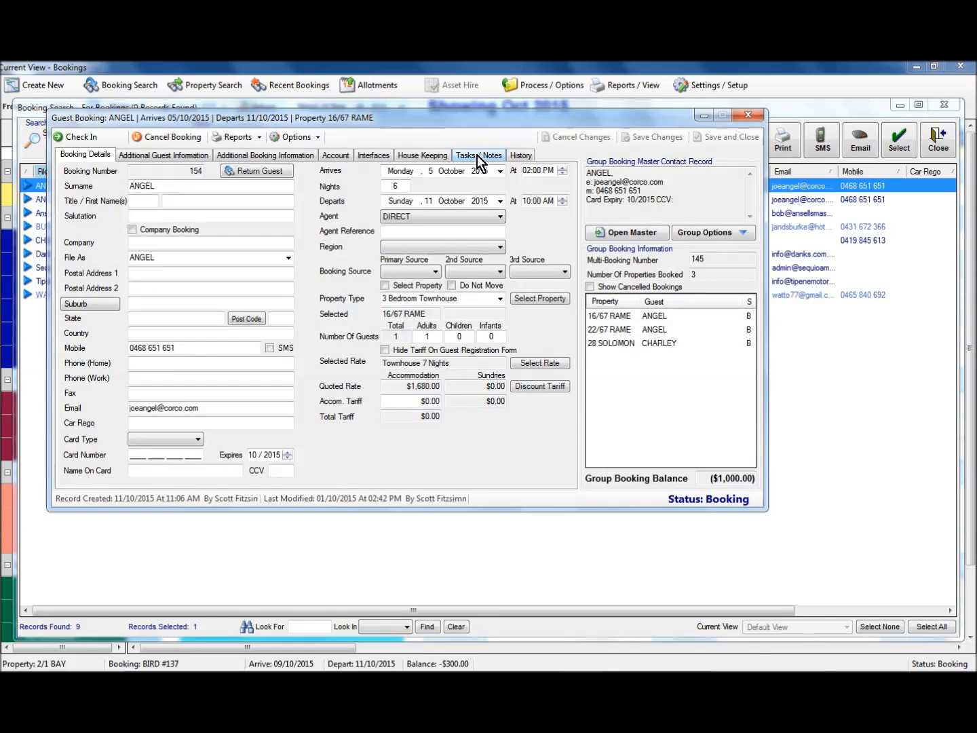
click(478, 156)
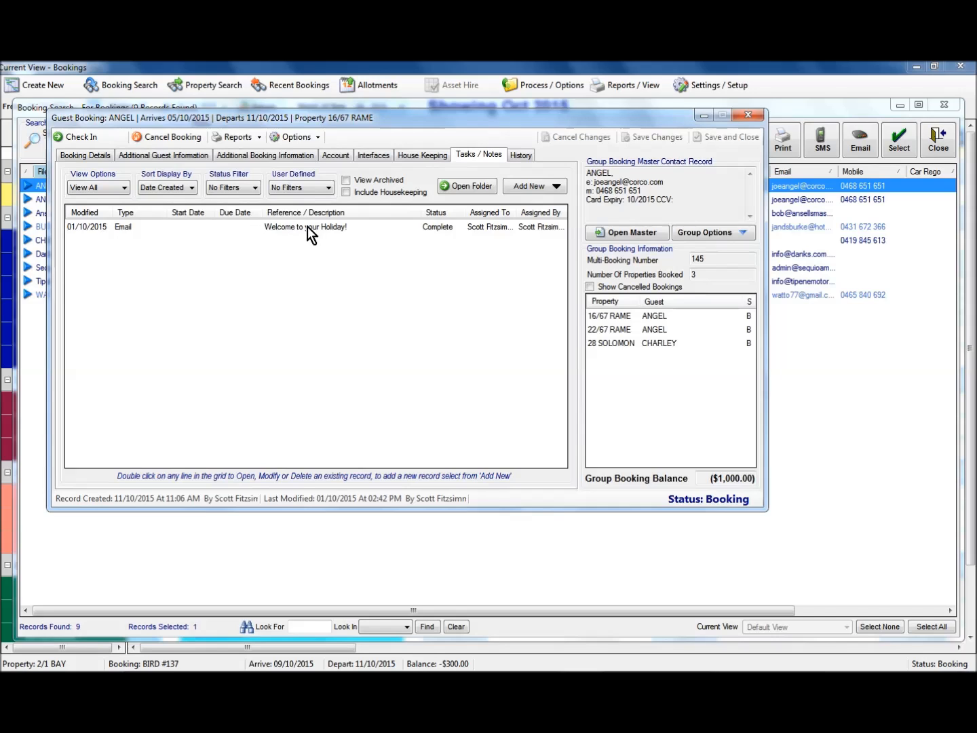
double_click(332, 228)
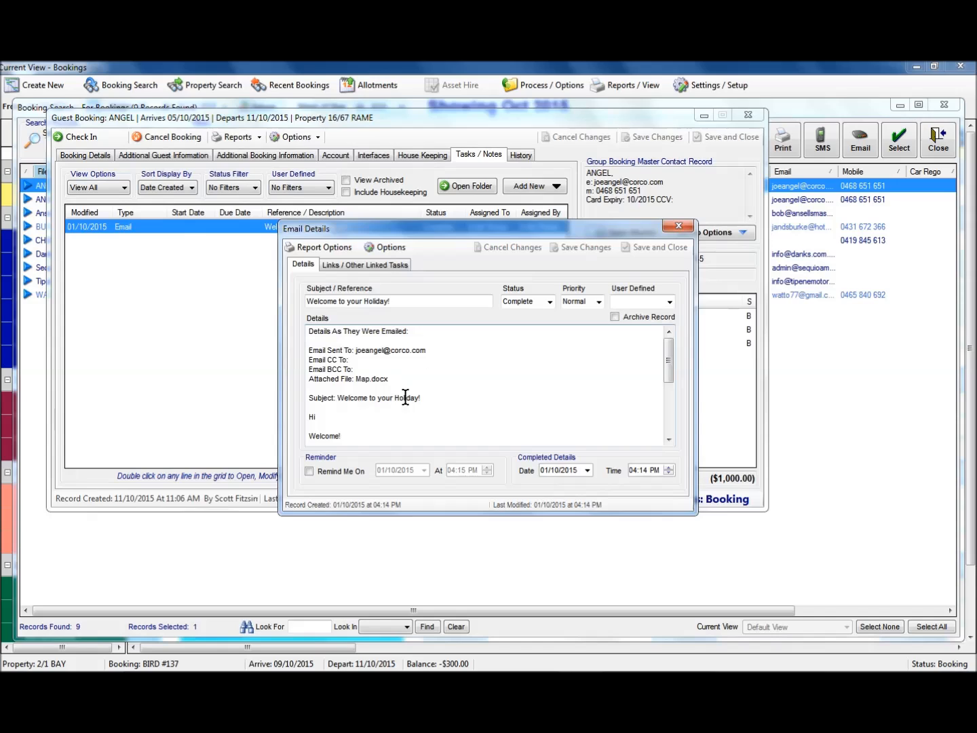
click(447, 388)
scroll(449, 389, down, 2)
scroll(449, 389, down, 2)
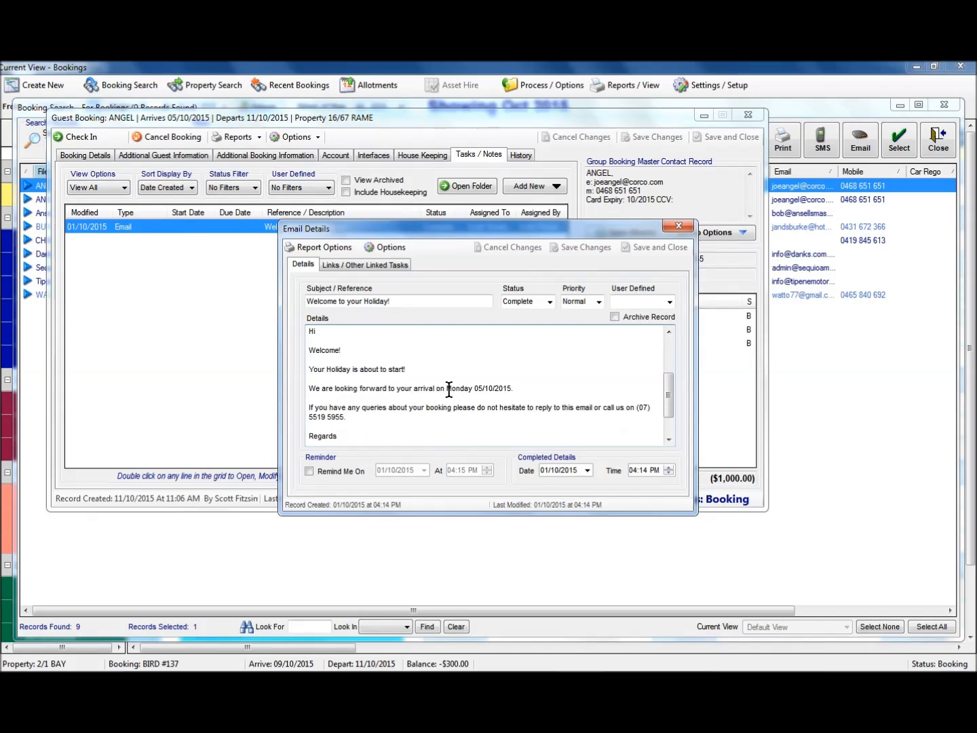
scroll(451, 391, down, 1)
scroll(449, 391, up, 3)
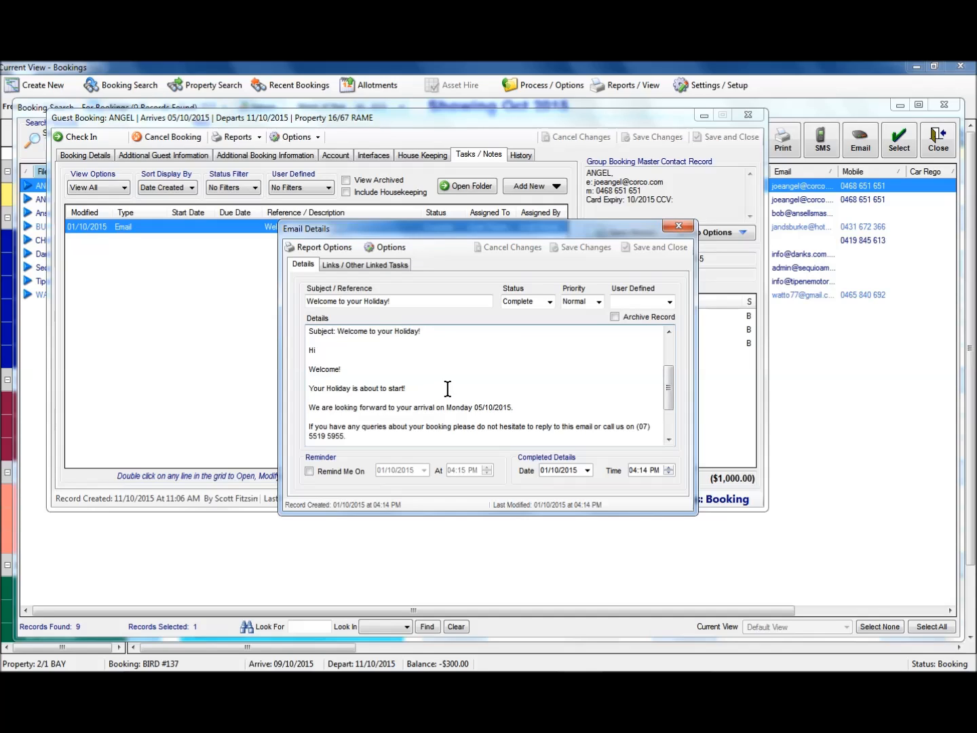
scroll(446, 388, down, 1)
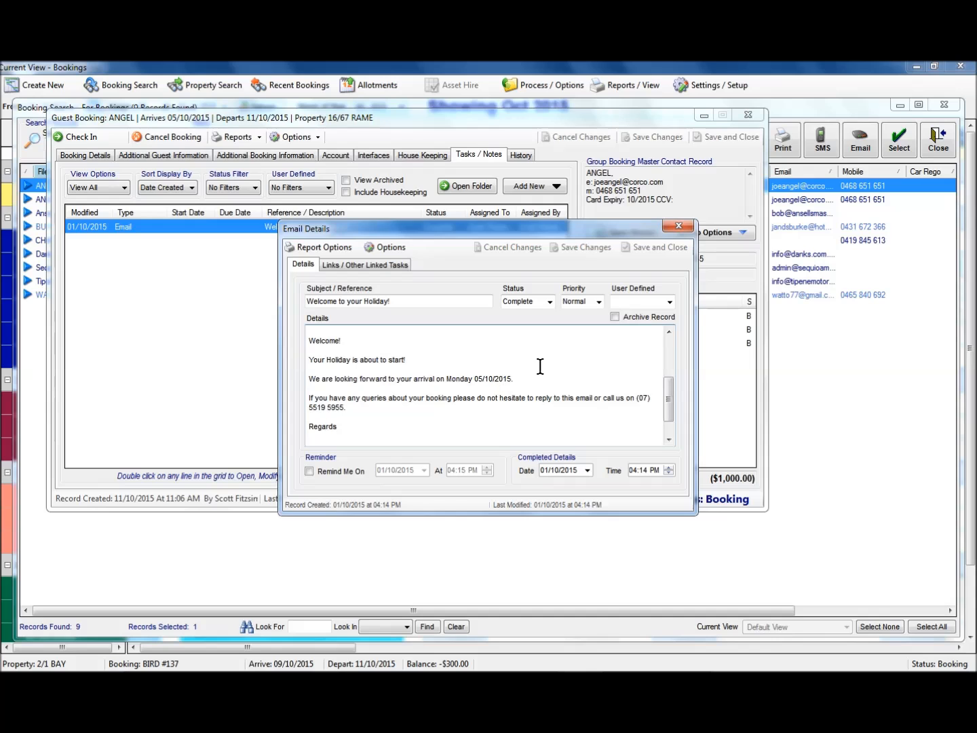
click(680, 226)
click(751, 116)
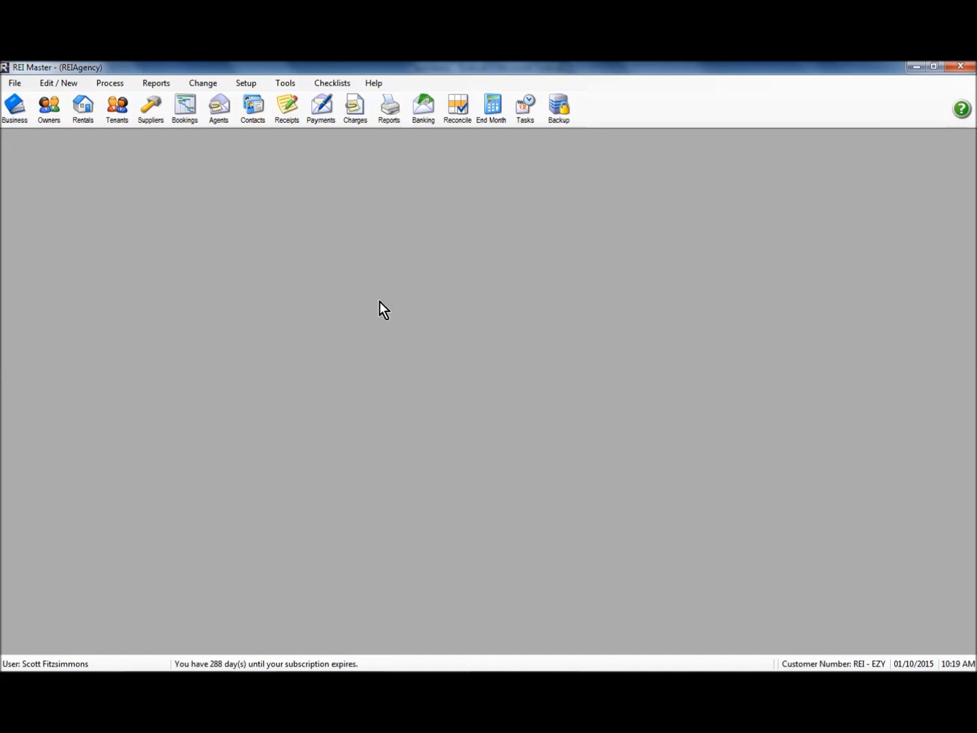
Step: Open the email settings in User Options and choose Via Microsoft Outlook as the send method
click(257, 85)
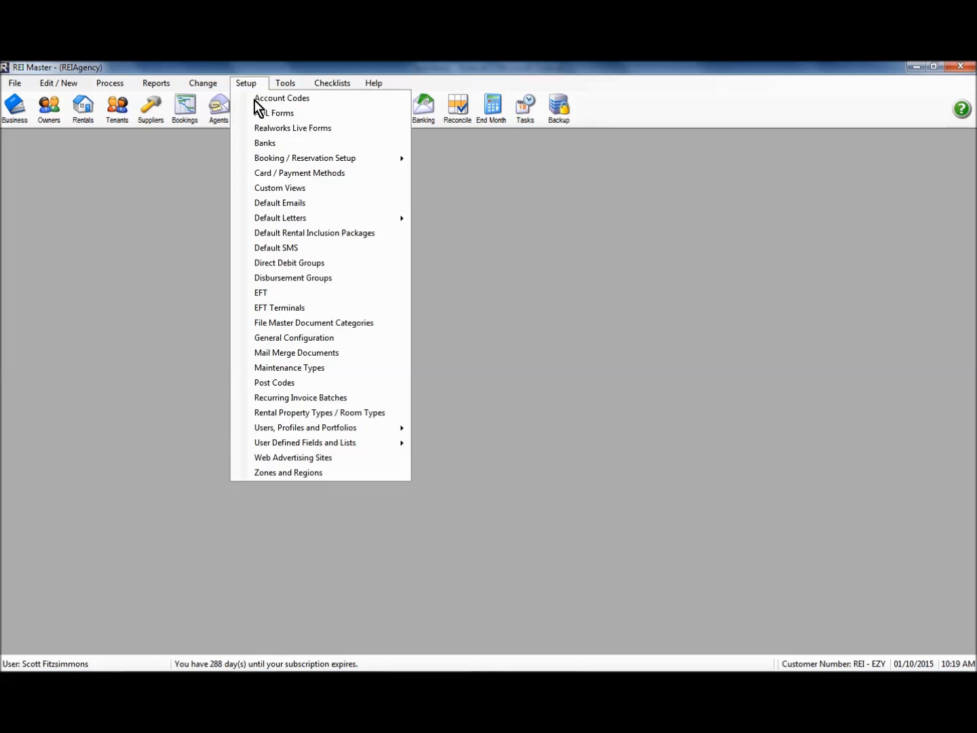
mouse_move(317, 430)
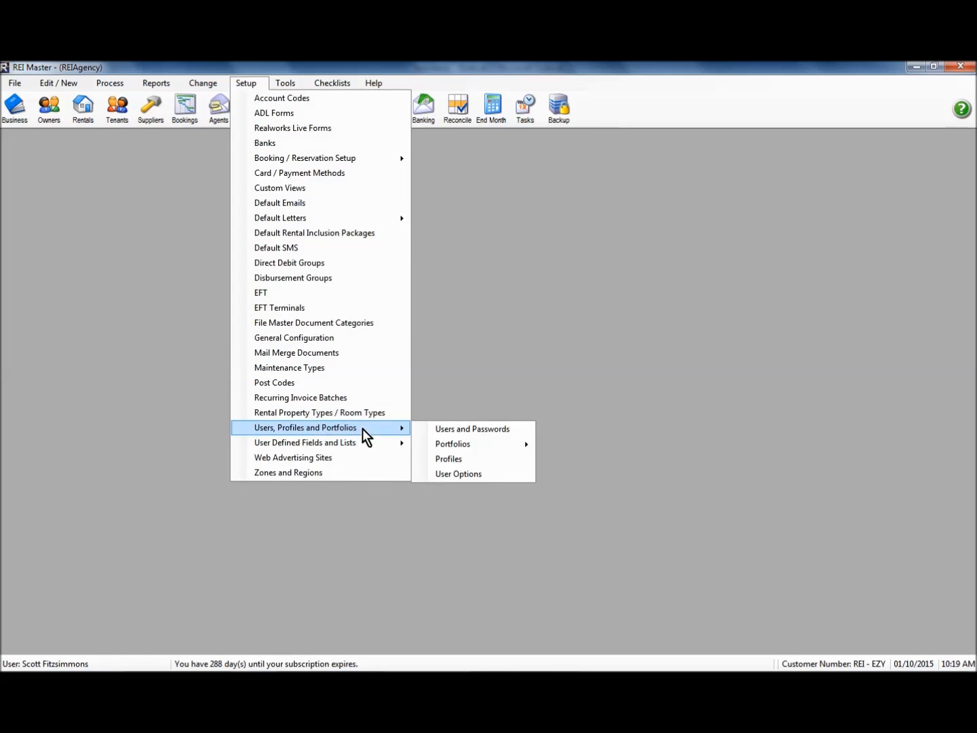
click(478, 475)
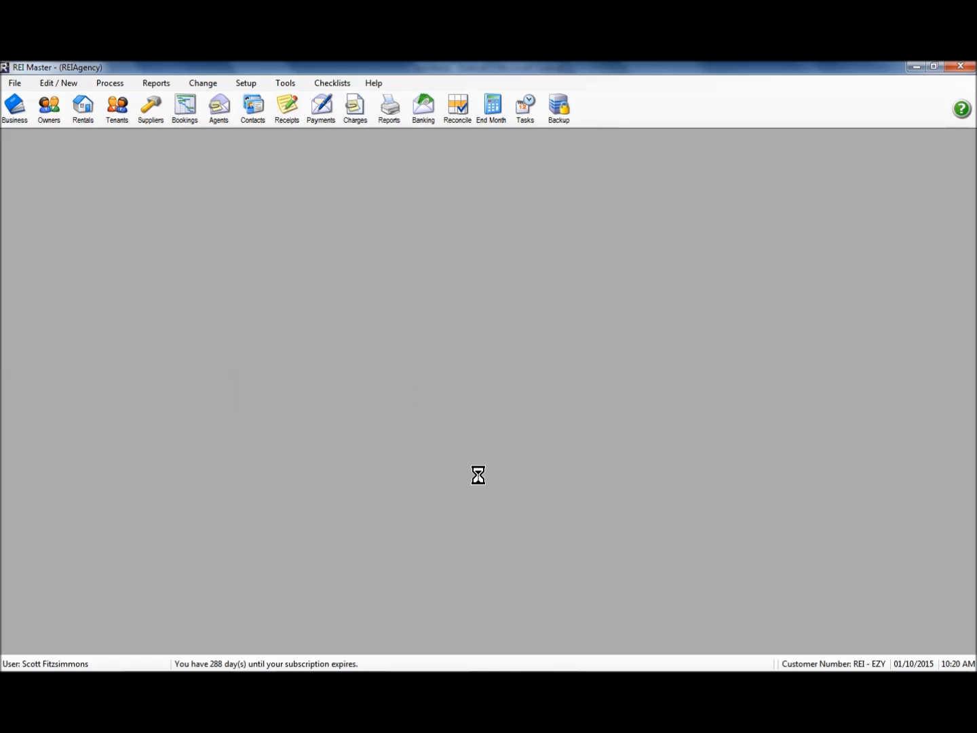
click(523, 423)
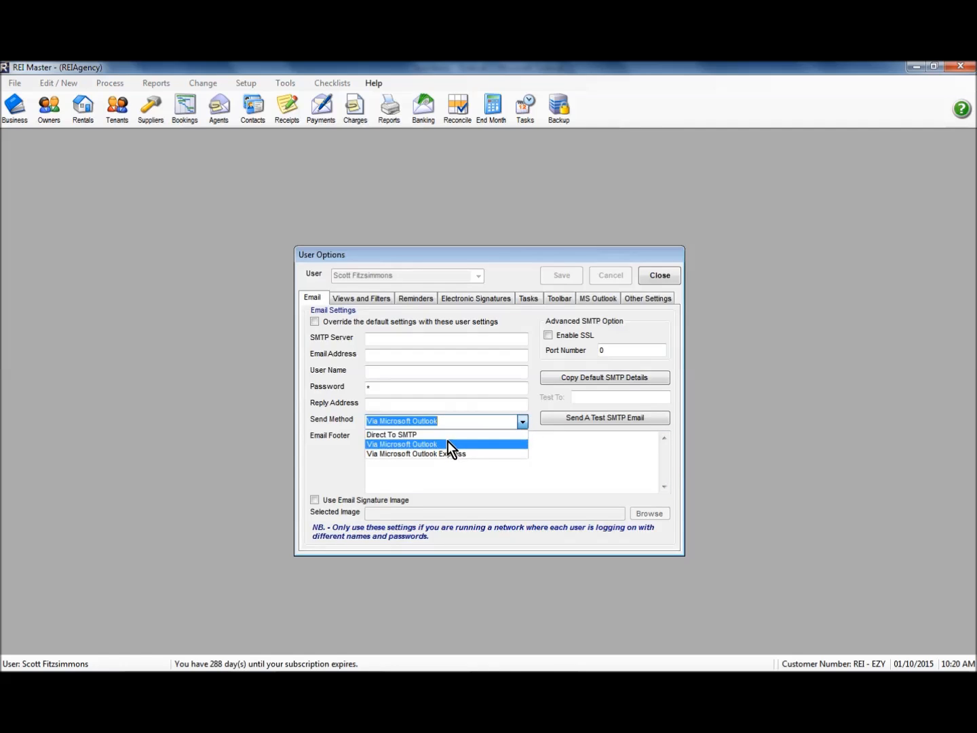
click(445, 444)
Step: Enable the email signature image under the Direct To SMTP send method, and return the send method to Via Microsoft Outlook
click(523, 422)
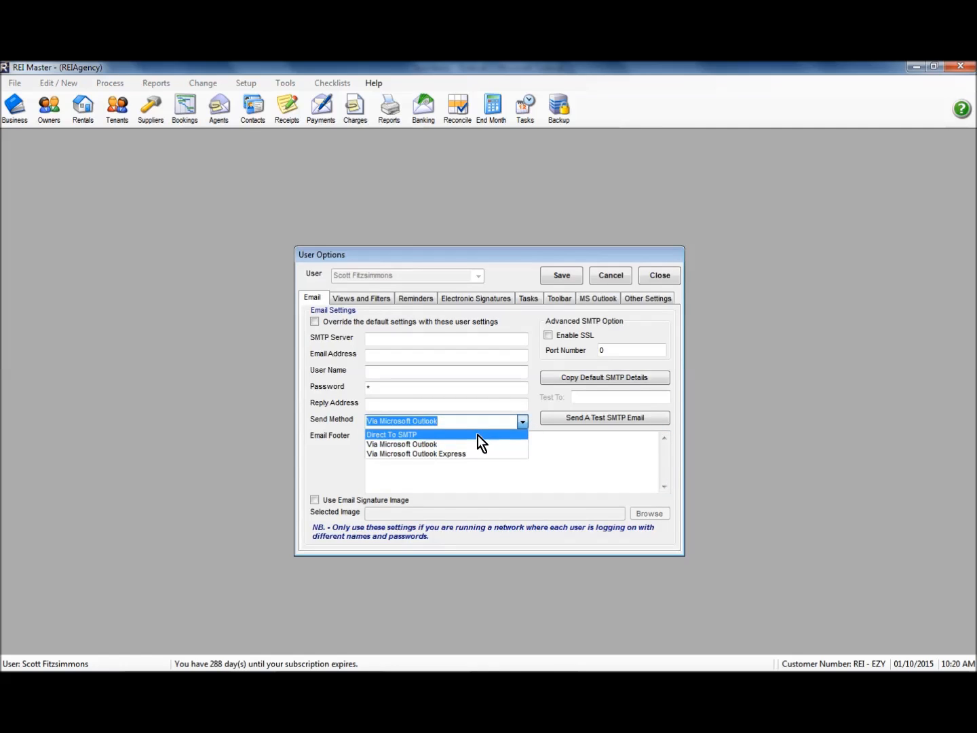
click(479, 434)
click(314, 499)
click(314, 500)
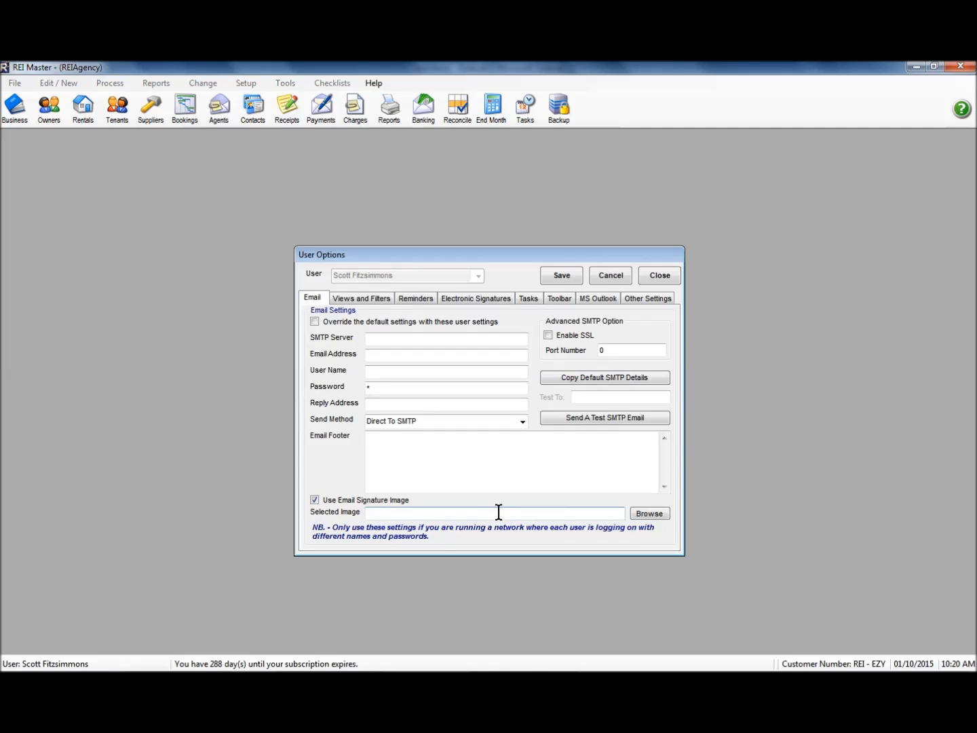
click(522, 421)
click(437, 445)
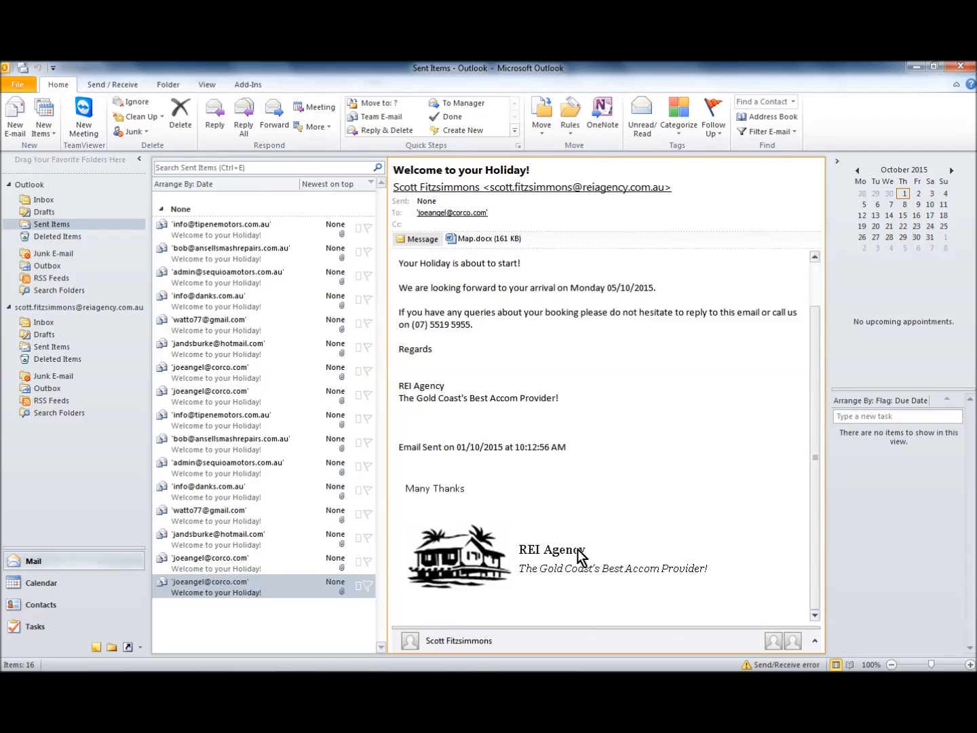
Step: Compare the signatures of the last two "Welcome to your Holiday!" emails in Outlook's Sent Items, and open the MS Outlook user options
click(238, 562)
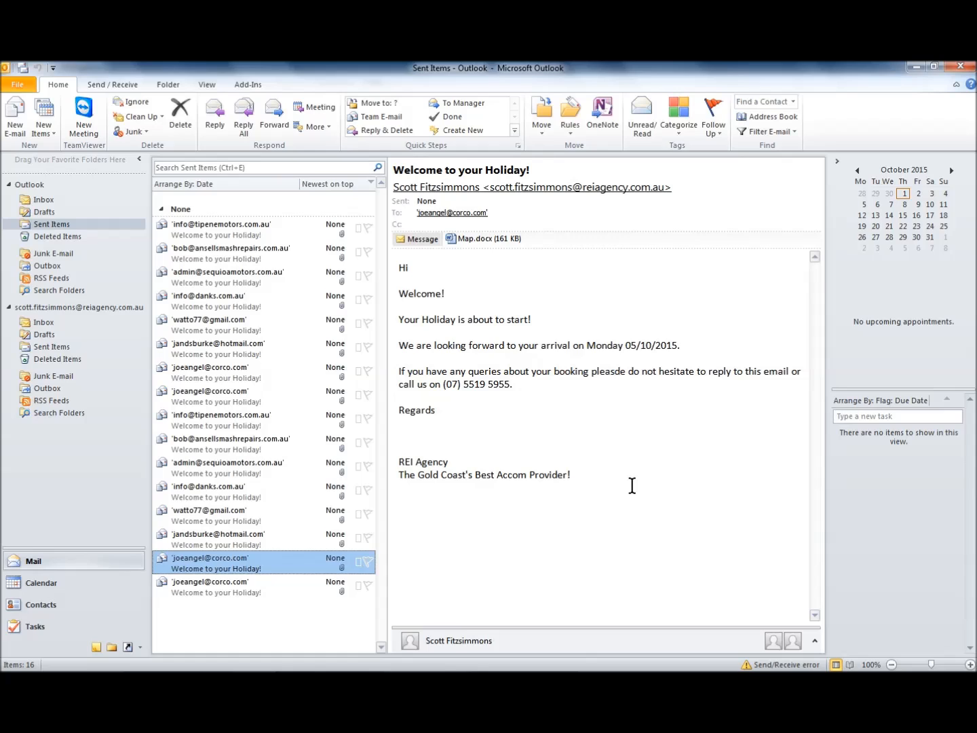
click(229, 587)
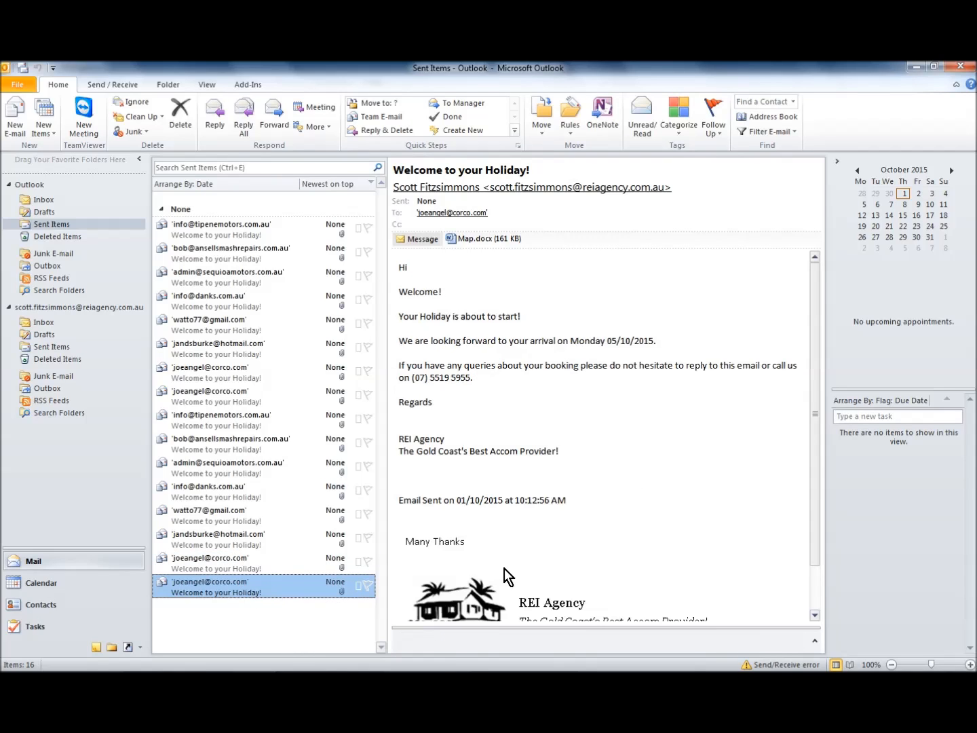
click(740, 508)
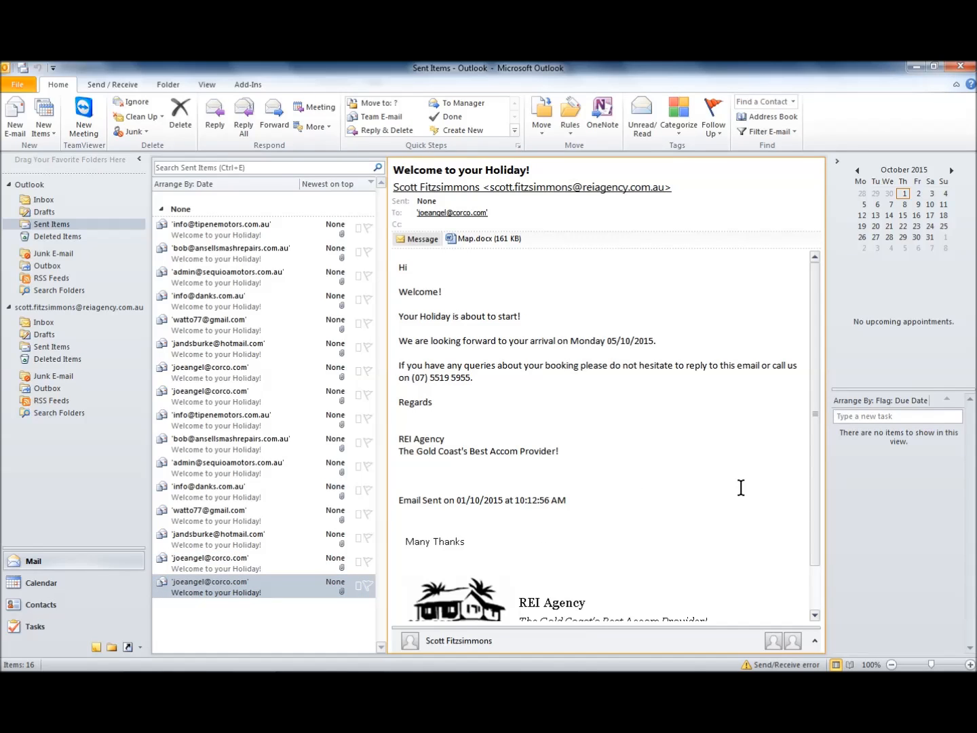
scroll(736, 475, down, 1)
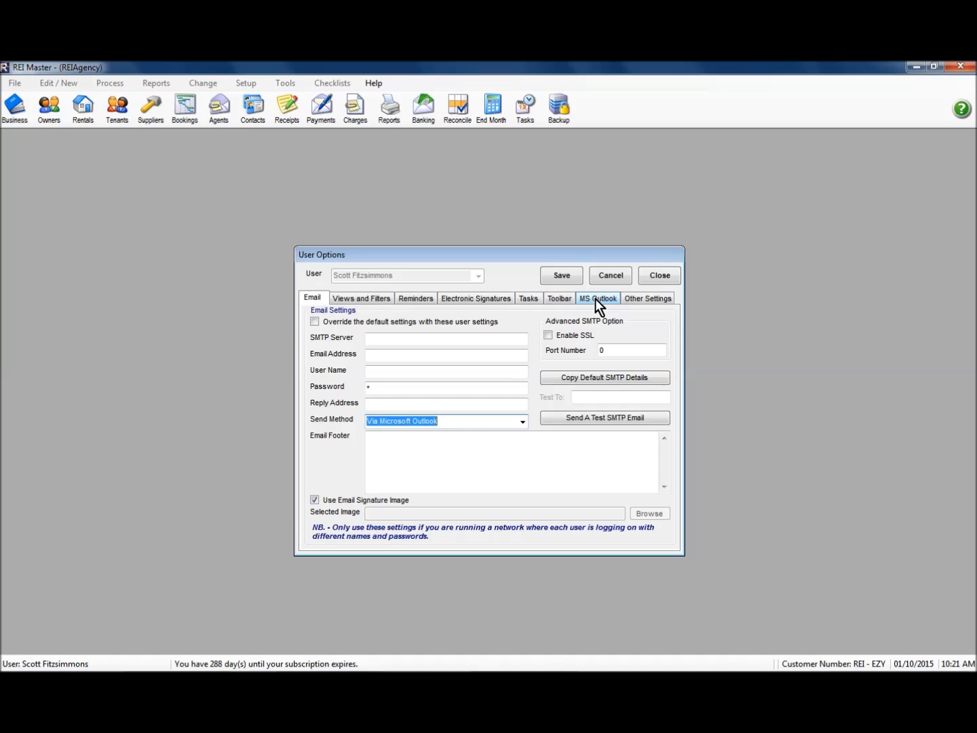
click(596, 299)
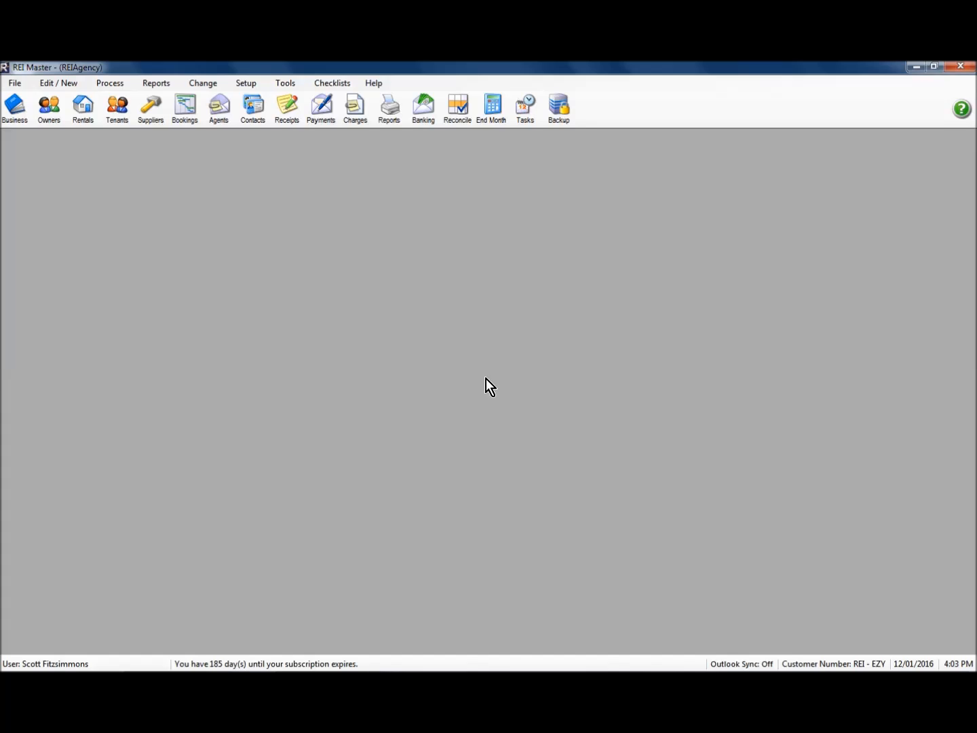
Step: Open the "How is everything?" default SMS from the default SMS list for modification
click(249, 88)
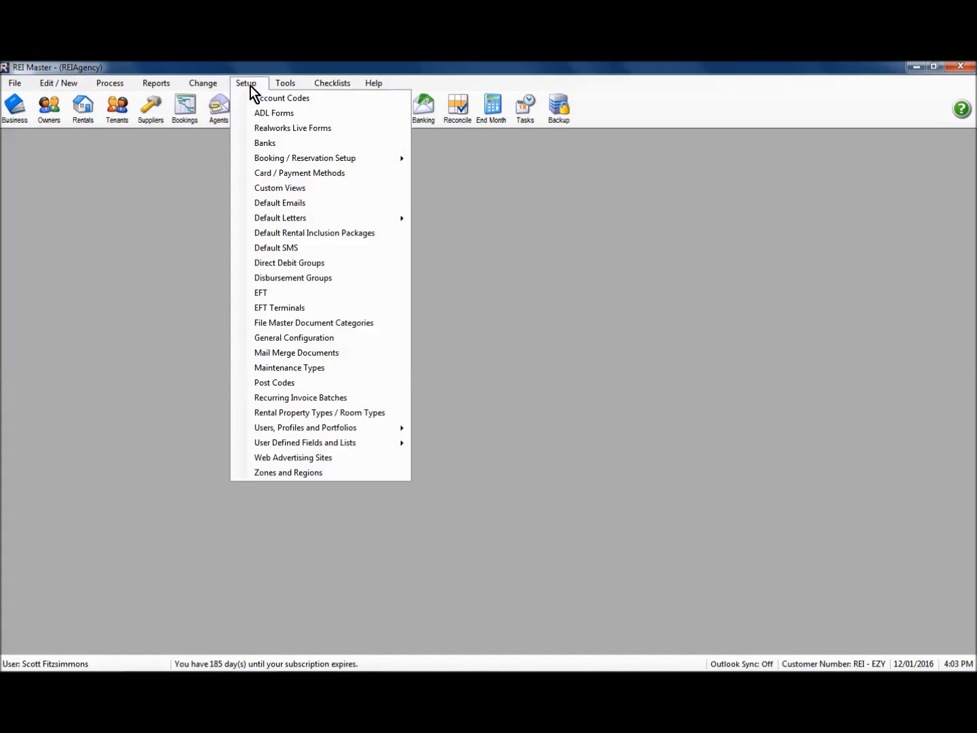
click(283, 250)
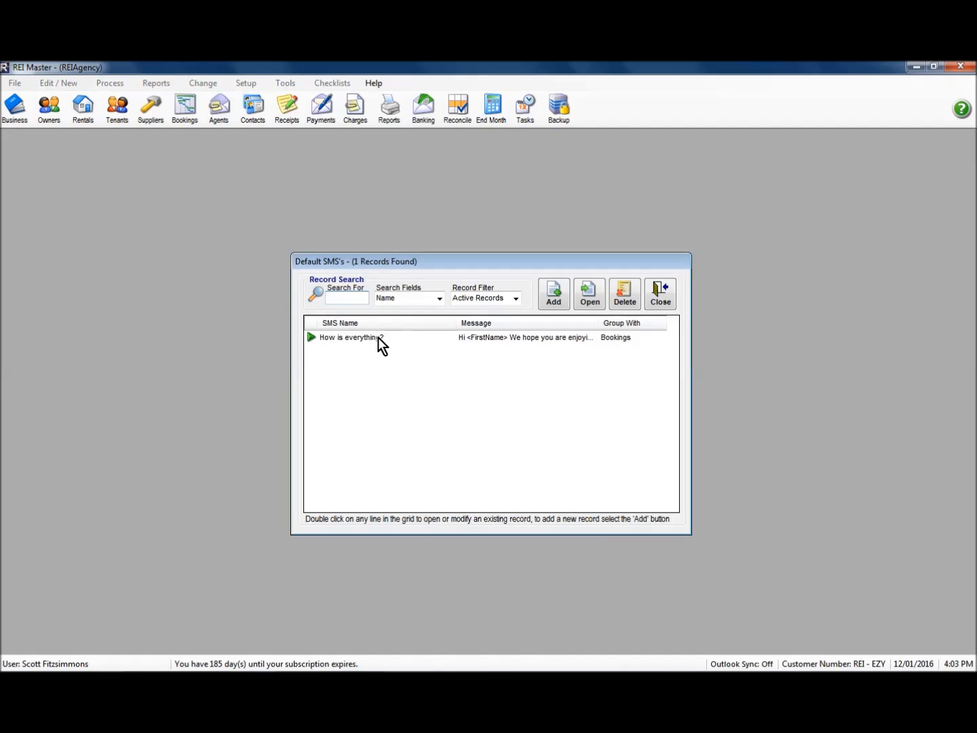
click(384, 337)
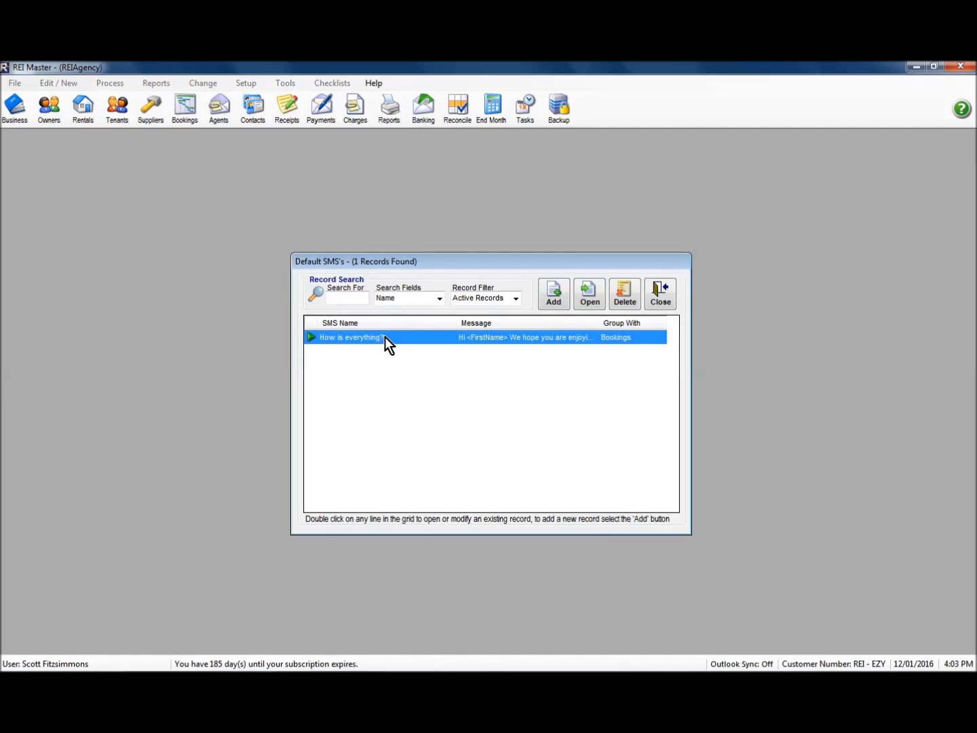
double_click(435, 340)
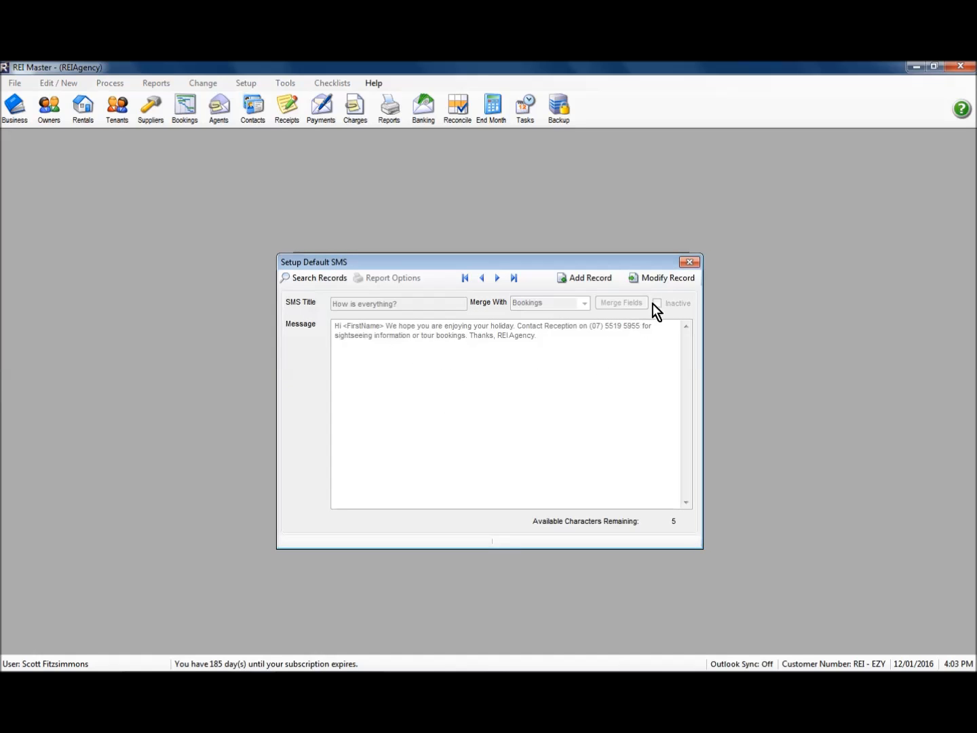
click(666, 278)
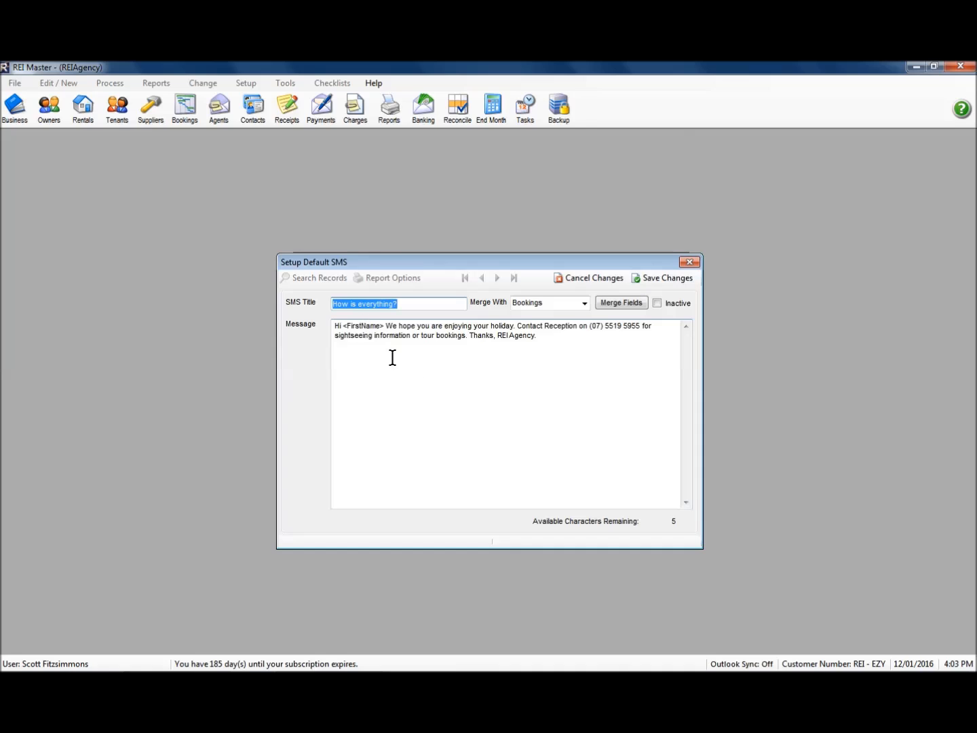
Step: Look through the merge fields available for the booking SMS, and close the list without inserting one
click(619, 304)
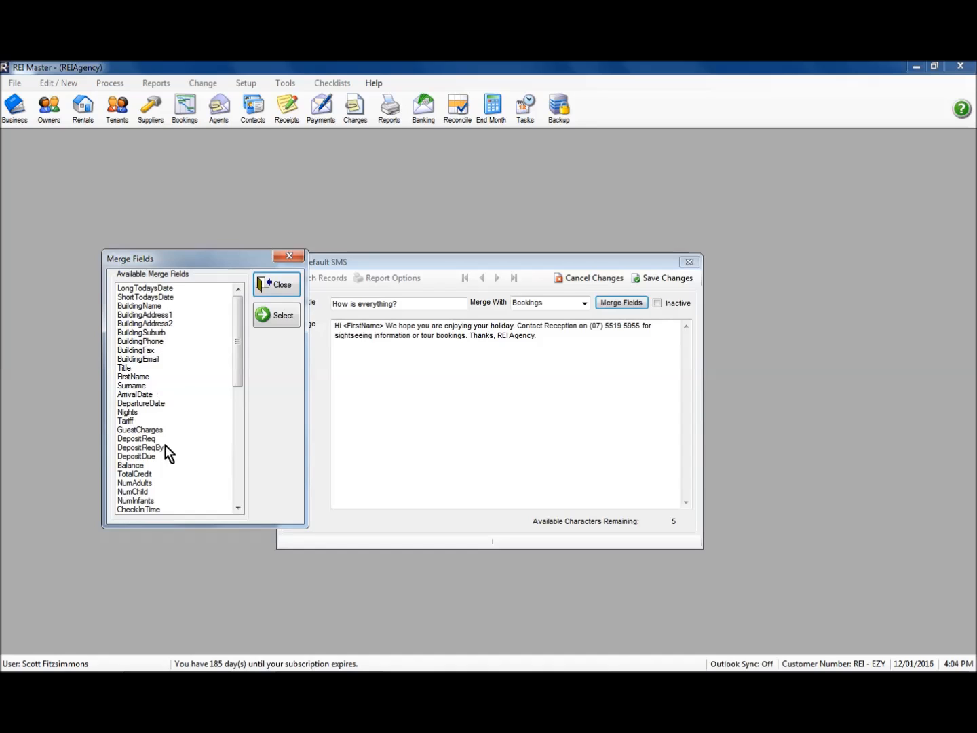
scroll(238, 494, down, 10)
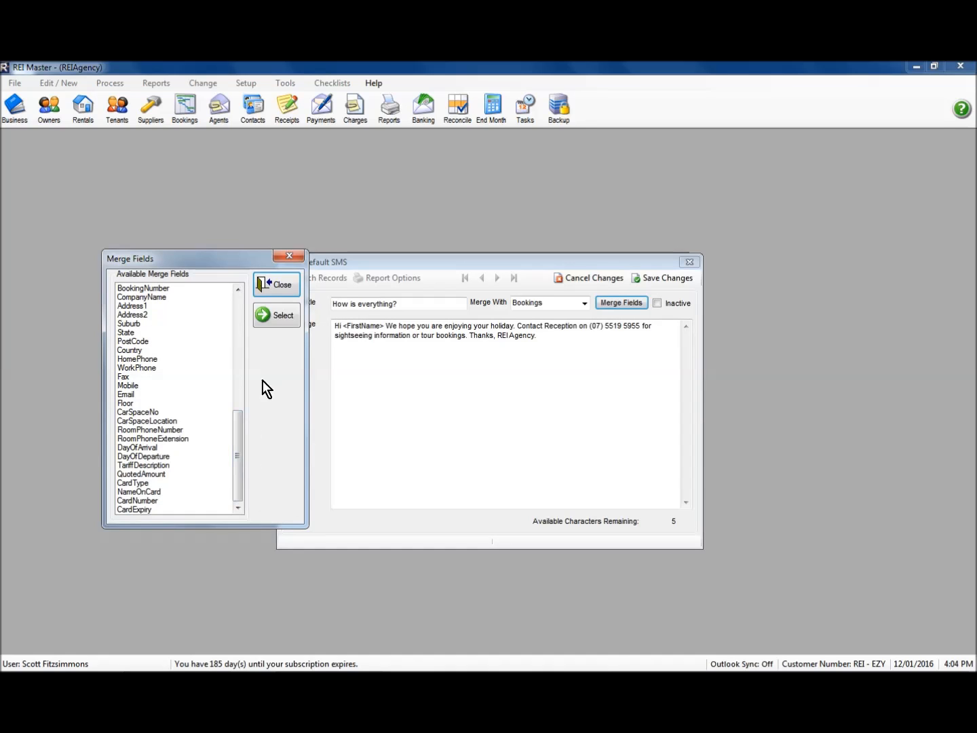
click(276, 290)
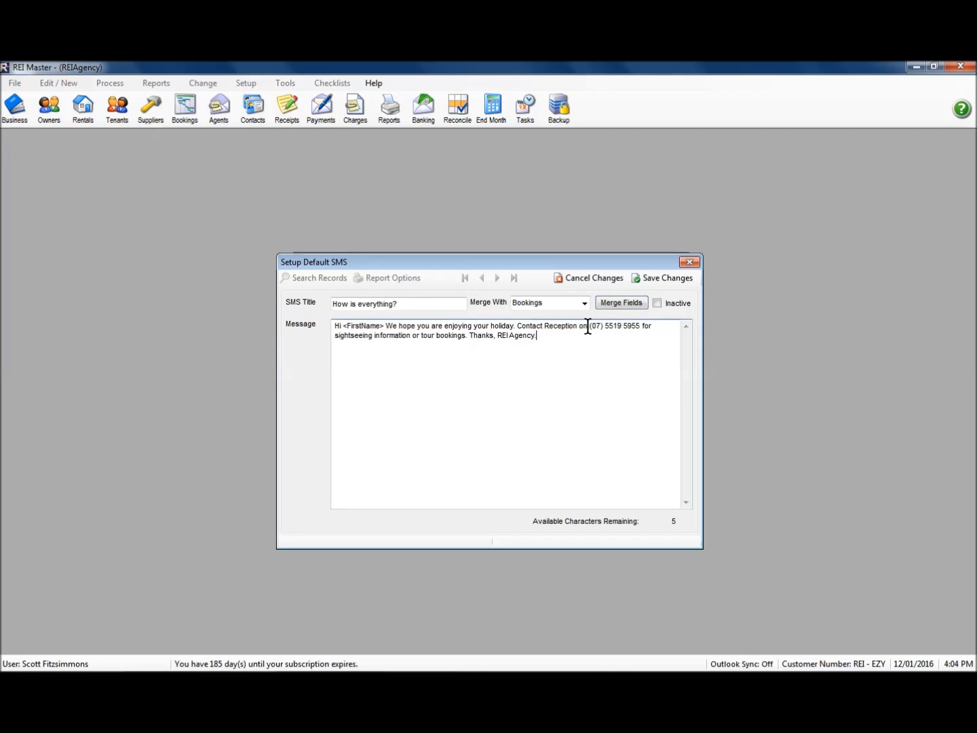
Step: Add a few test characters to the end of the SMS message to check the remaining character count, and remove them
text(ds)
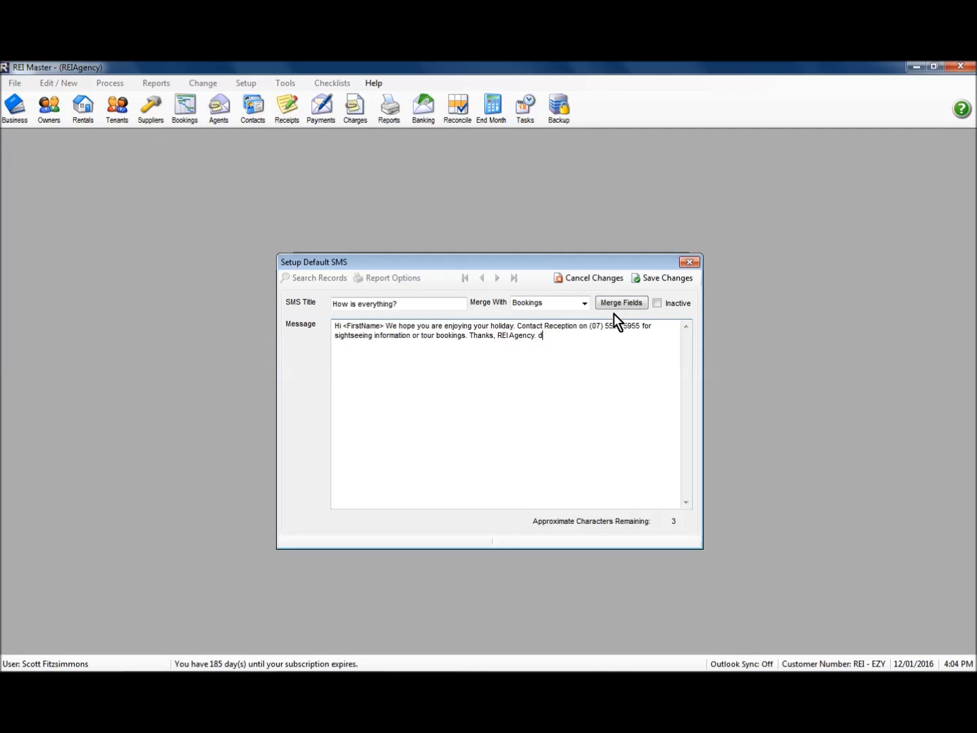
key(BackSpace)
key(BackSpace)
key(BackSpace)
Step: Save the "How is everything?" default SMS, and close it and the default SMS list
click(663, 278)
click(689, 262)
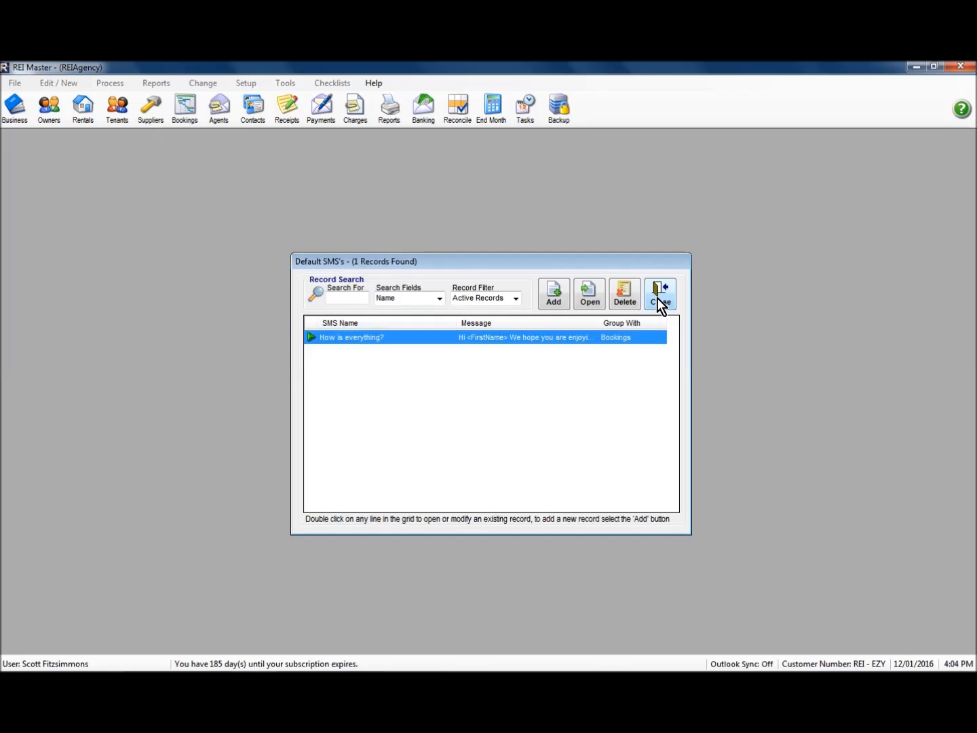
click(661, 302)
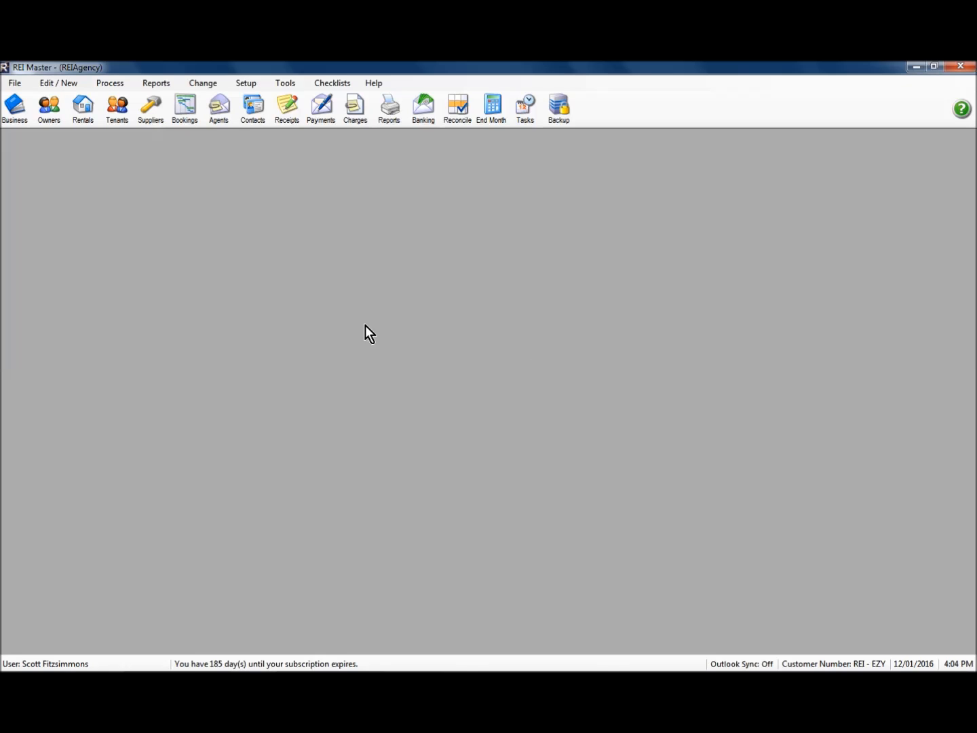
Step: Open the bookings chart and the property 7/28 SCOTT booking starting 15 January, and start a new SMS from its tasks and notes
click(184, 112)
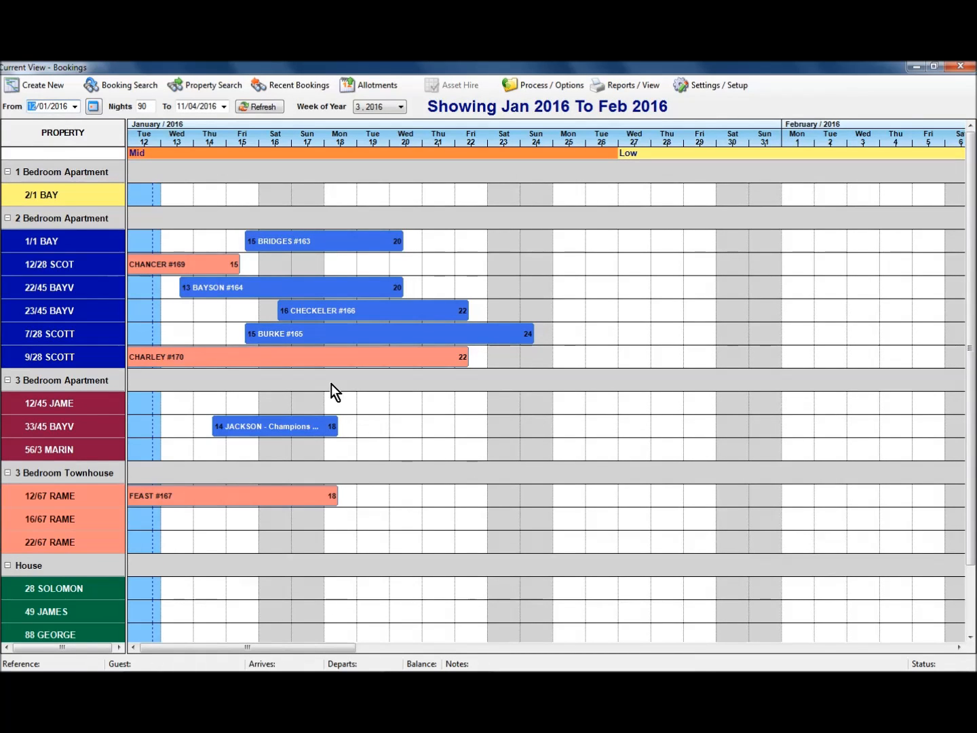
double_click(335, 334)
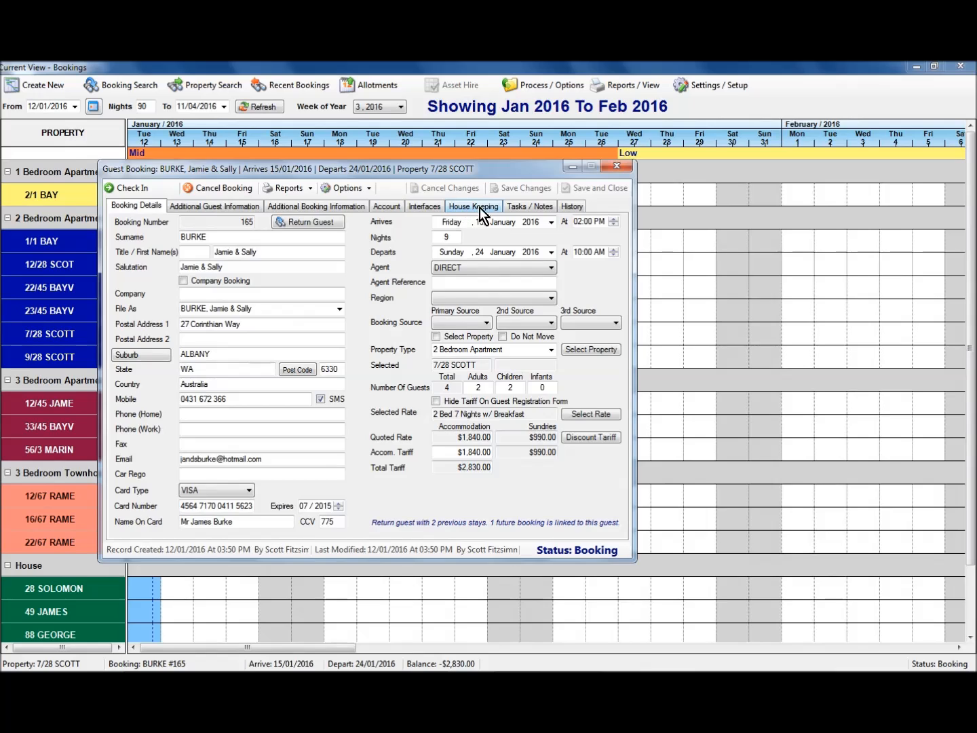
click(525, 207)
click(563, 235)
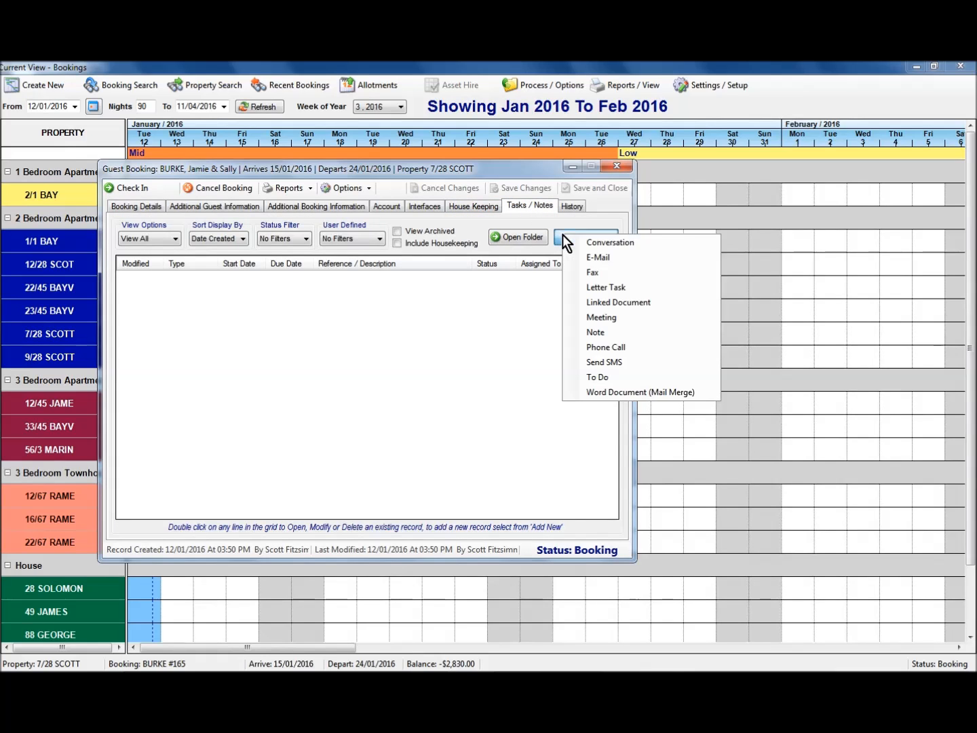
click(613, 363)
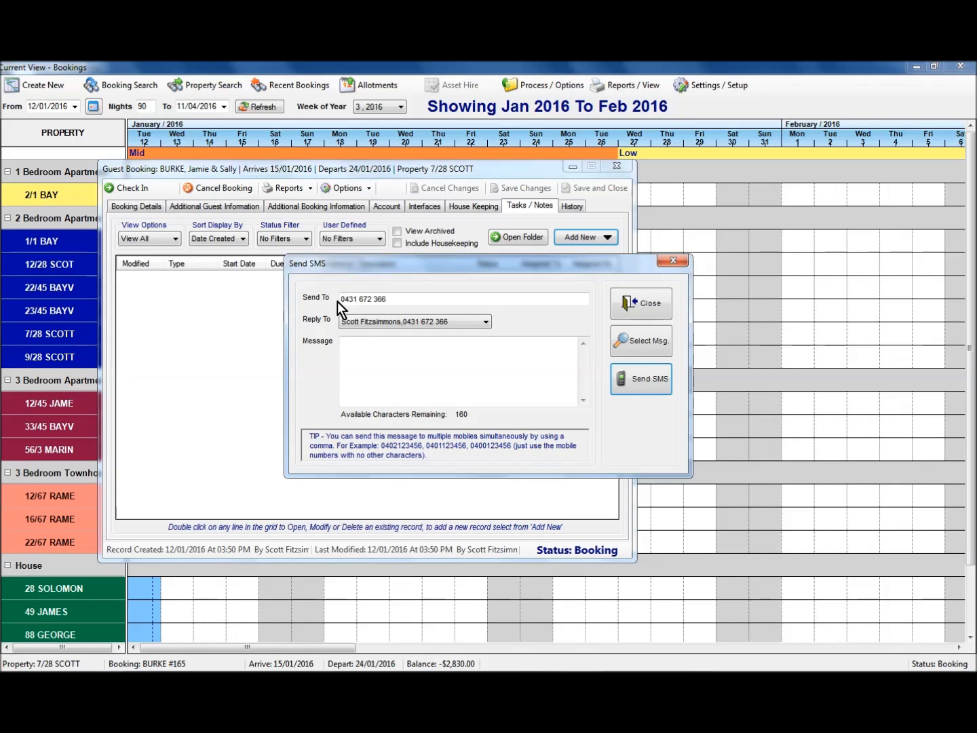
Step: Check the reply-to choices, and add test characters to the SMS message to try the remaining character count, and remove them
click(356, 325)
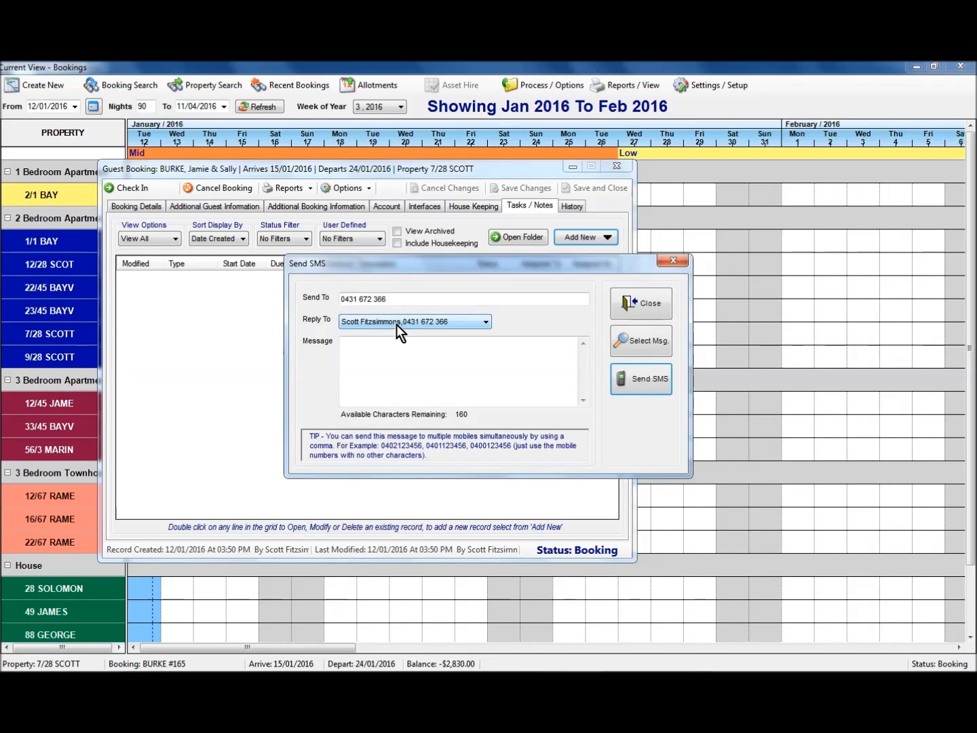
click(382, 345)
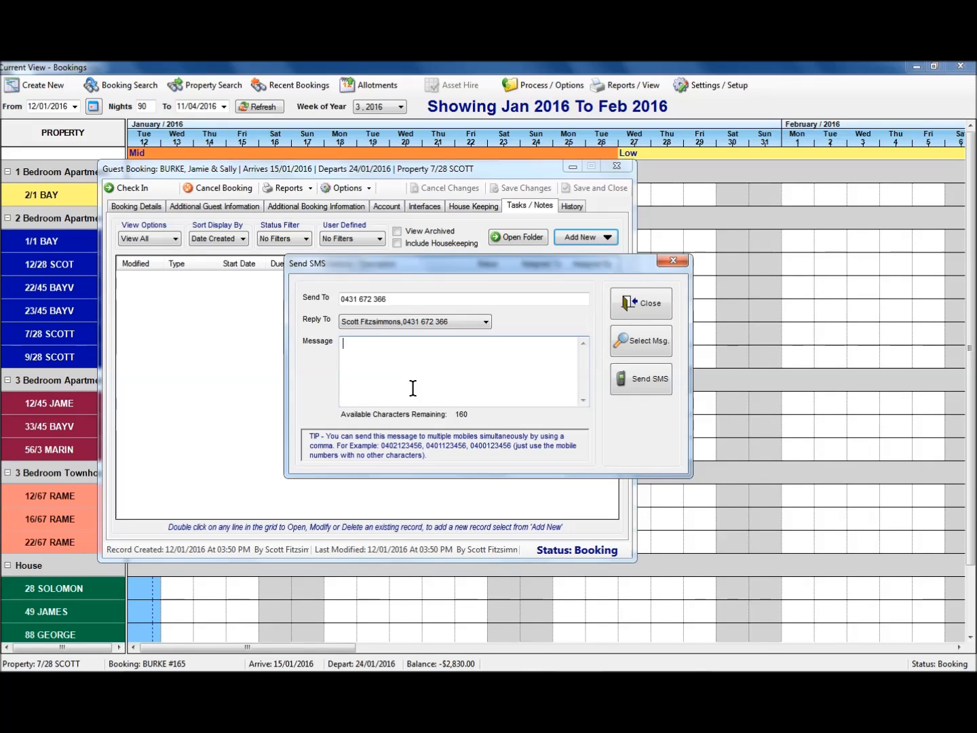
text(dfgdfgdfgdf)
key(BackSpace)
key(BackSpace)
key(BackSpace)
key(BackSpace)
key(BackSpace)
key(BackSpace)
key(BackSpace)
key(BackSpace)
key(BackSpace)
key(BackSpace)
key(BackSpace)
Step: Look at the default SMS messages available for bookings without using one, and close the unsent SMS and the guest booking
click(644, 342)
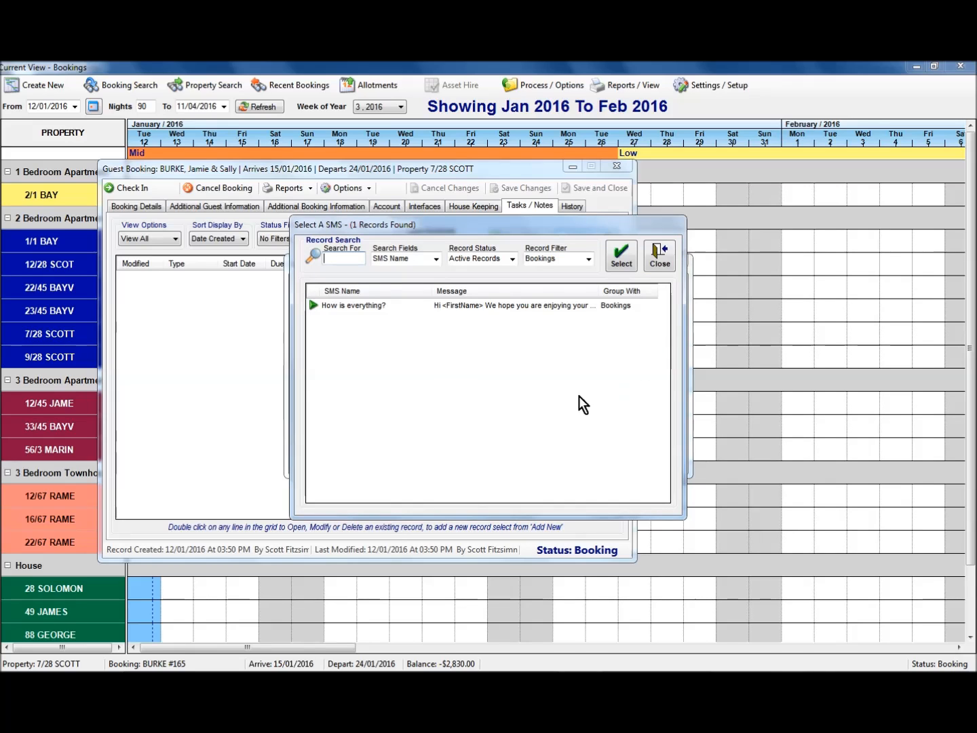
click(363, 305)
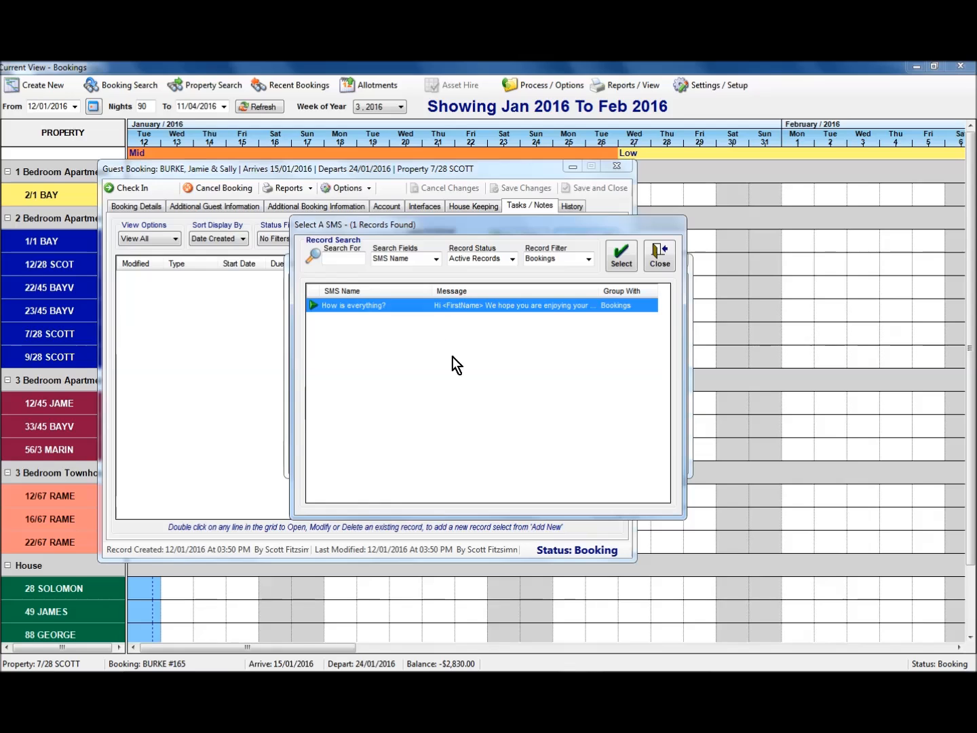
click(658, 257)
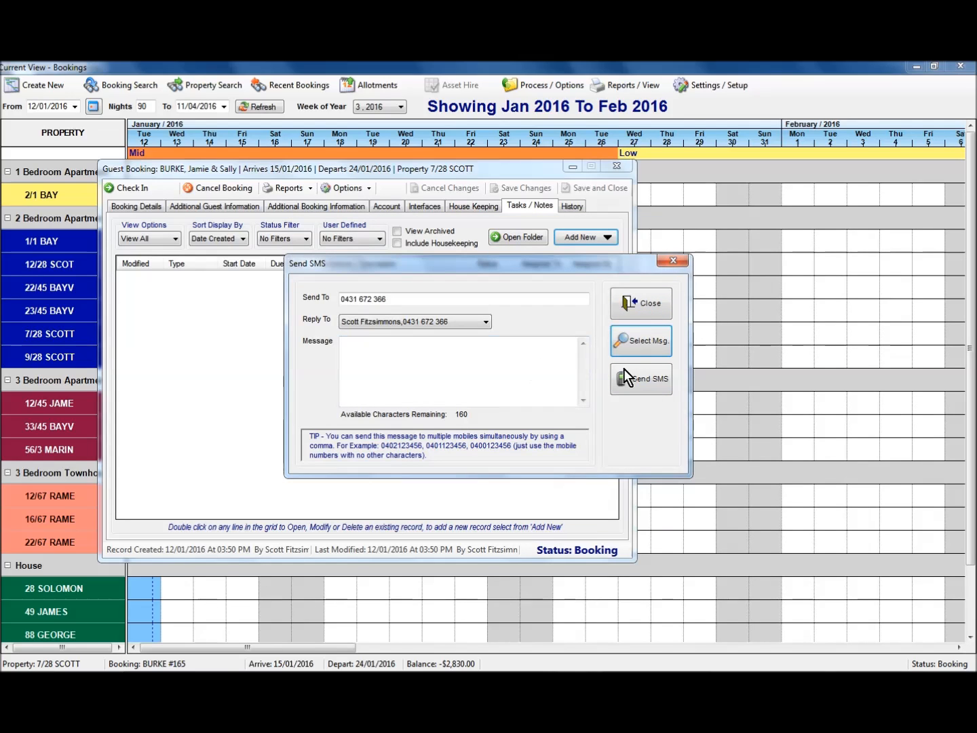
click(643, 304)
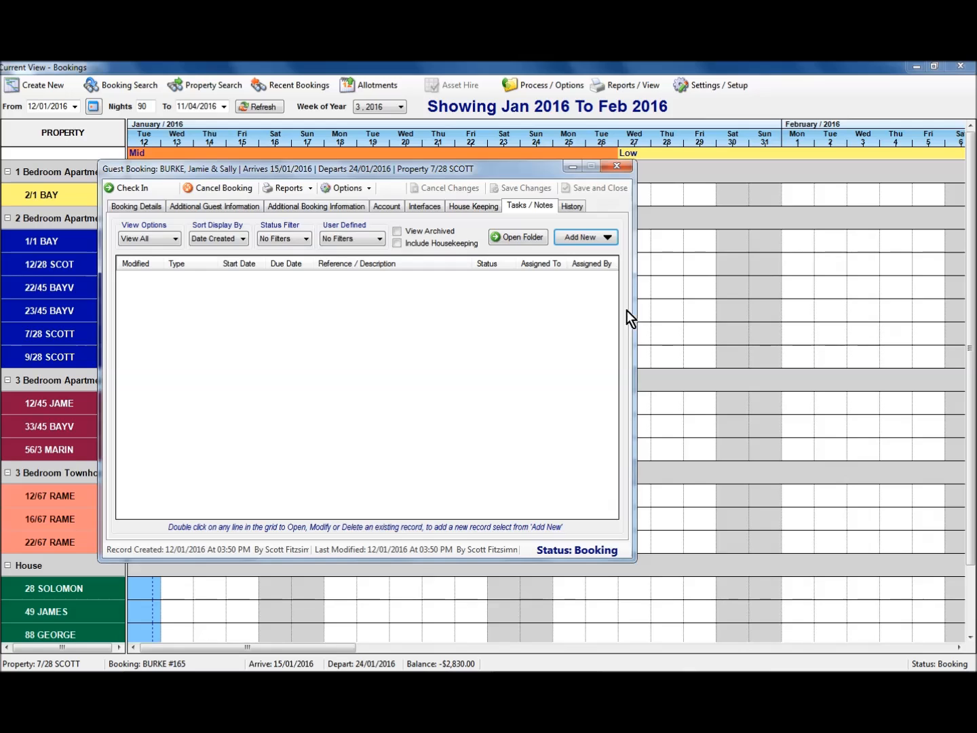
click(614, 167)
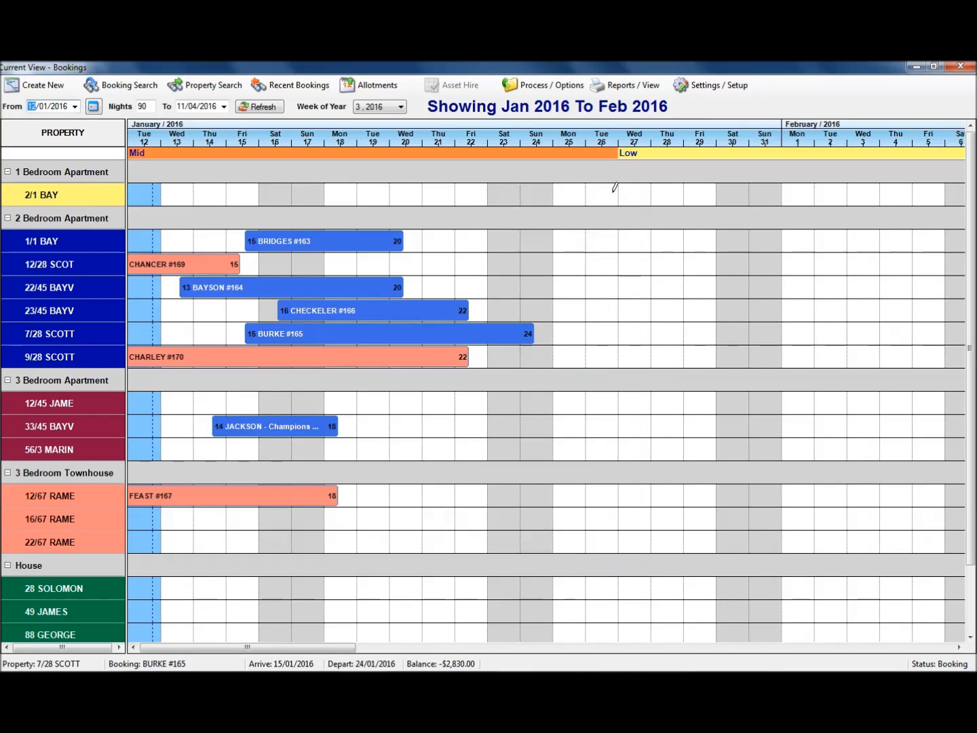
Step: Open the booking search and limit the booking filter to In House
click(124, 87)
click(417, 148)
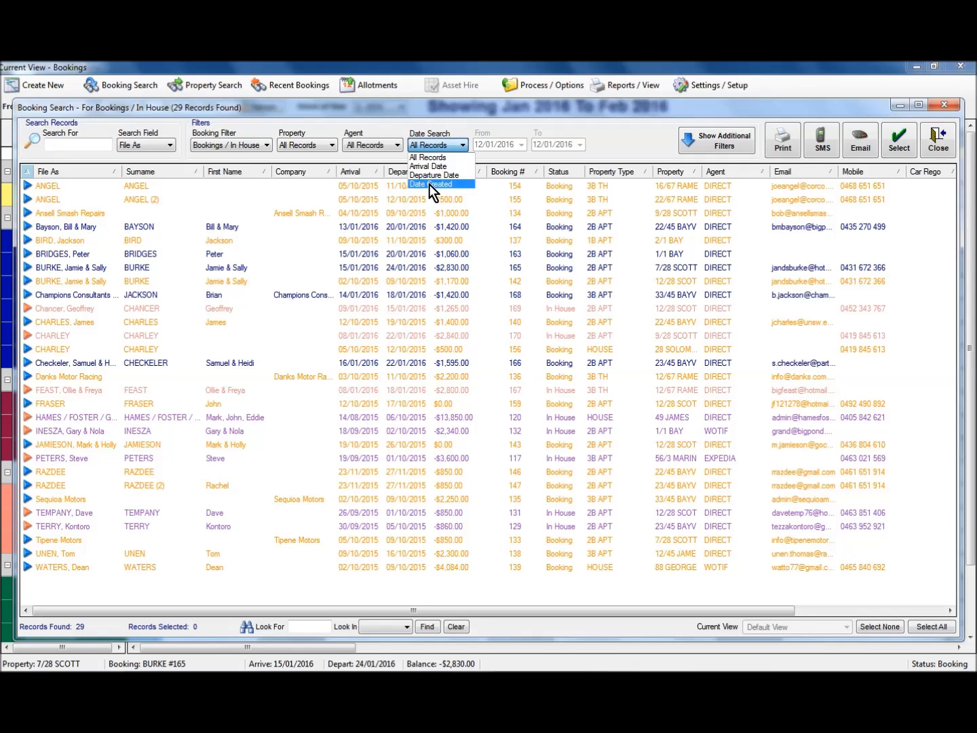
click(254, 148)
click(241, 145)
click(222, 185)
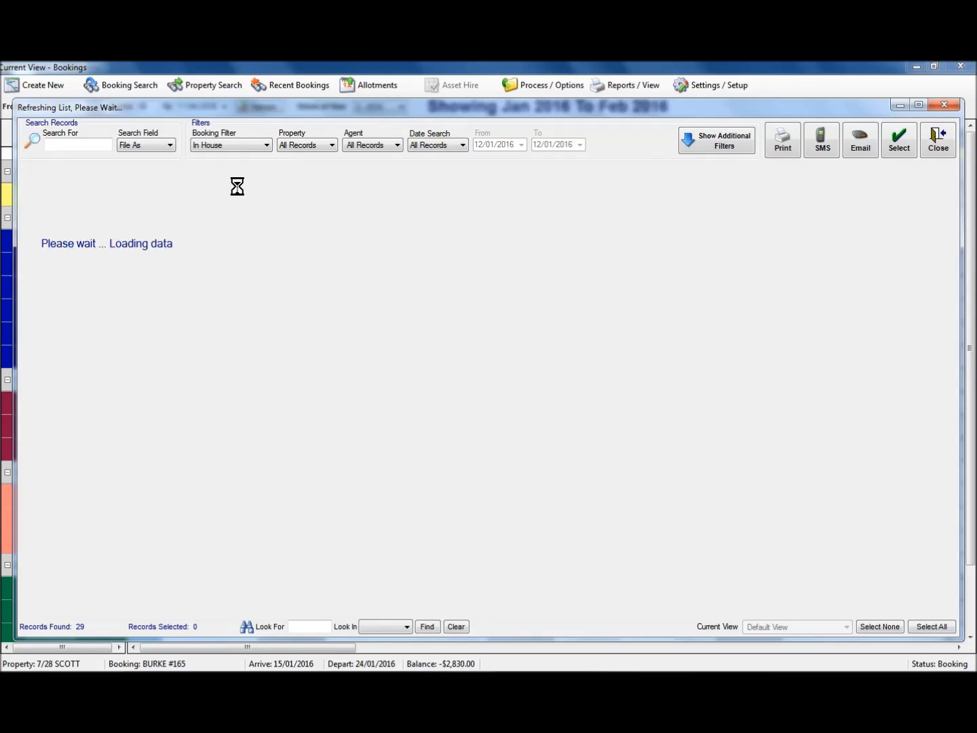
Step: Set the booking search's date filter to Date Created, with 18/01/2016 as the end date
click(429, 146)
click(433, 185)
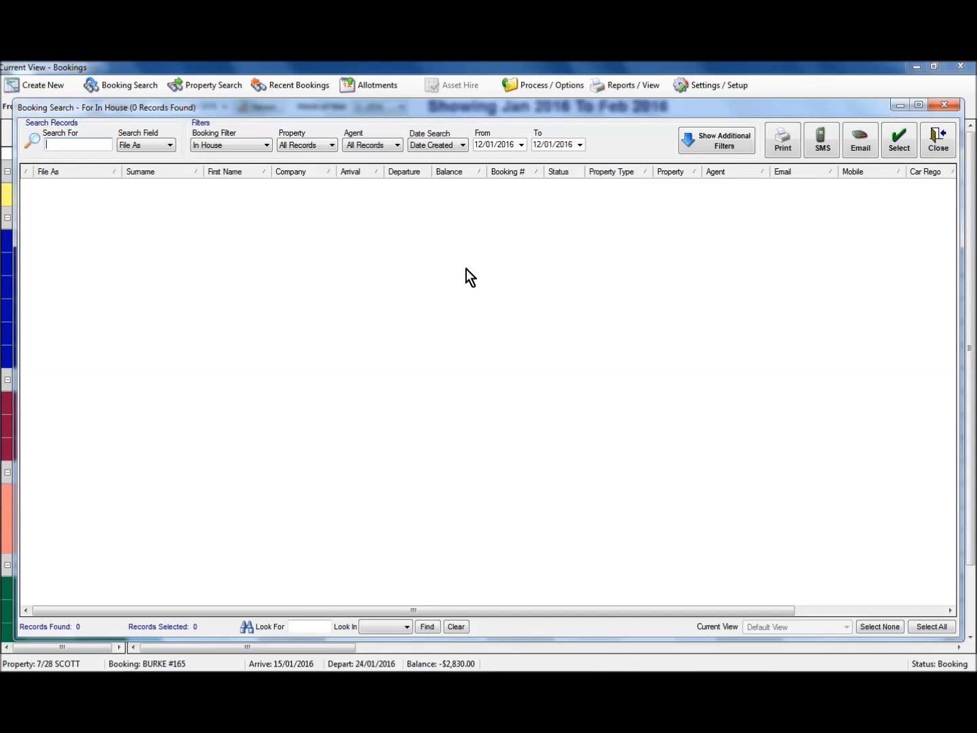
click(581, 144)
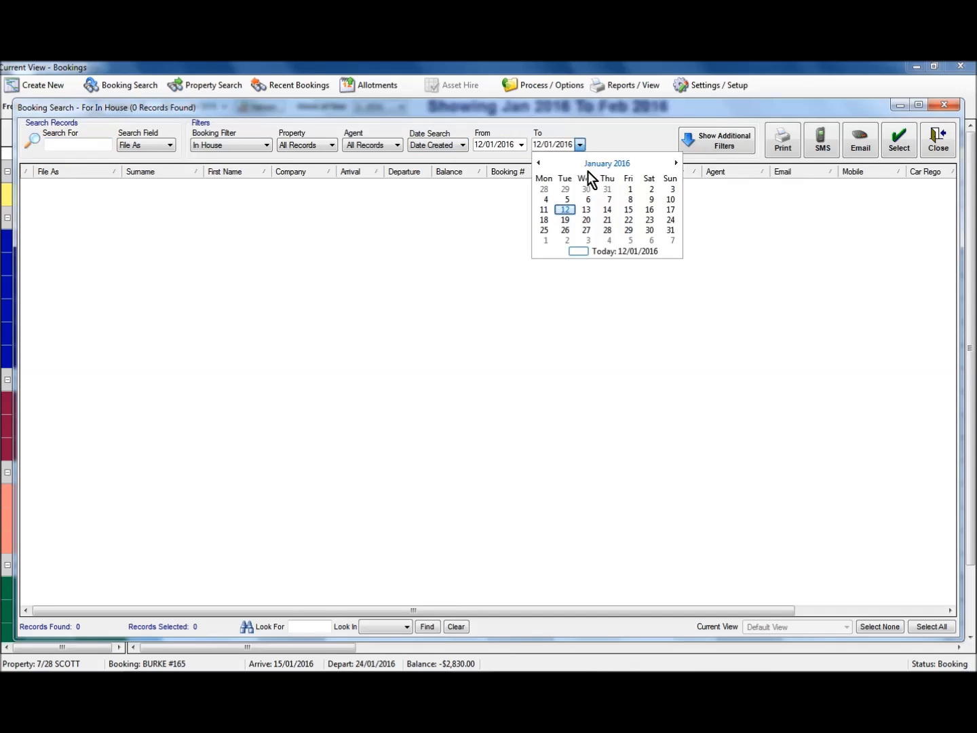
click(545, 220)
Step: Select the two in-house bookings that have a mobile number, and start an SMS to them
click(668, 191)
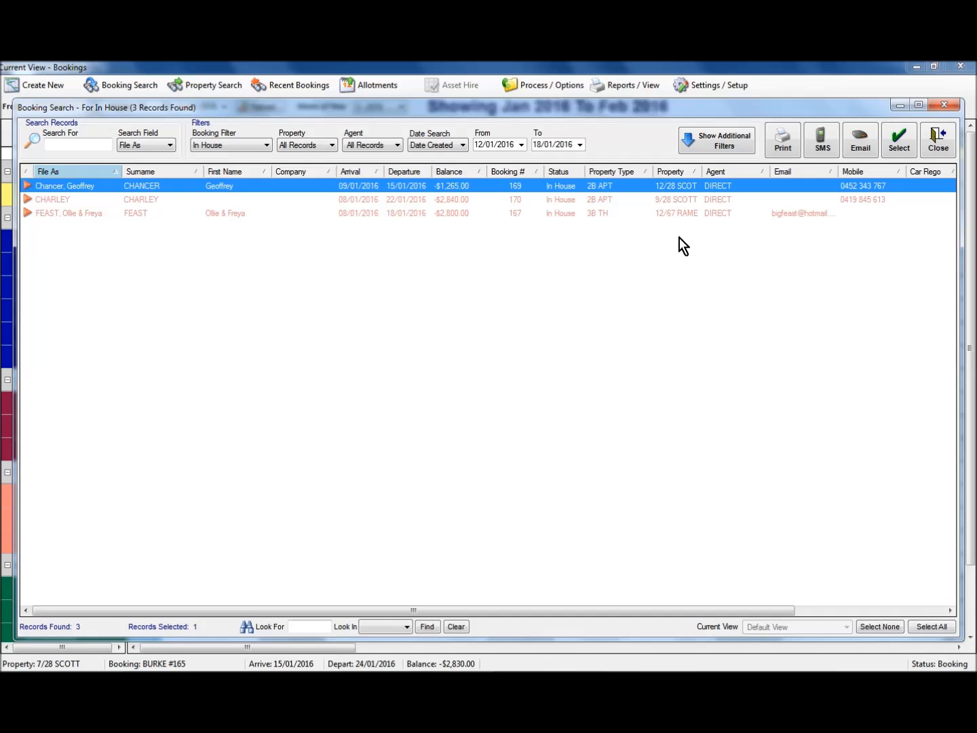
ctrl+click(724, 200)
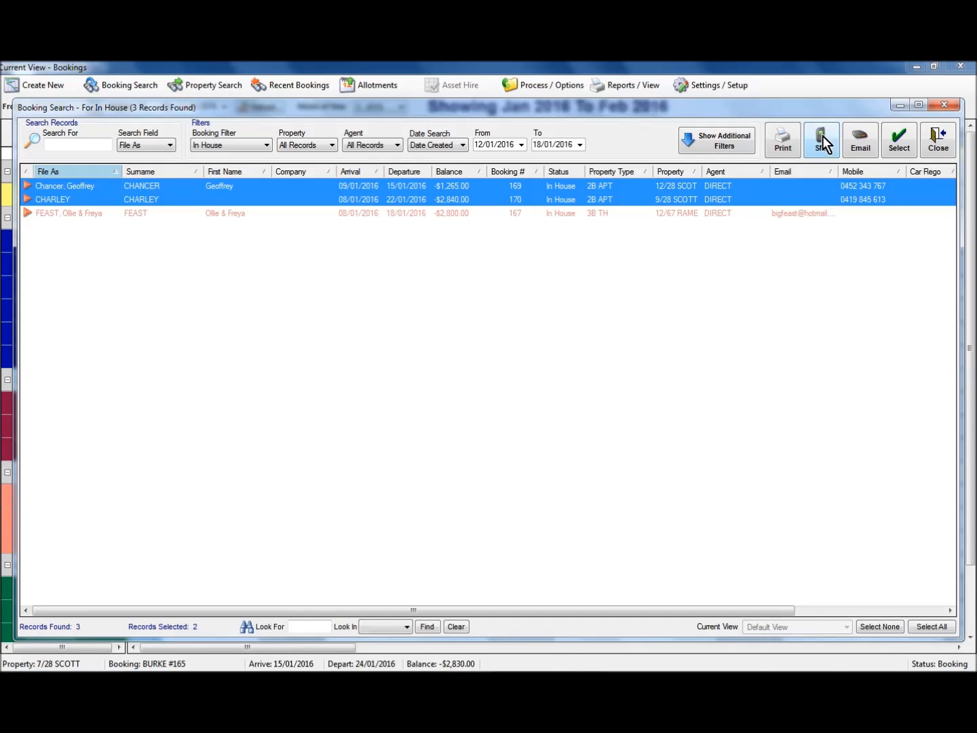
right_click(761, 192)
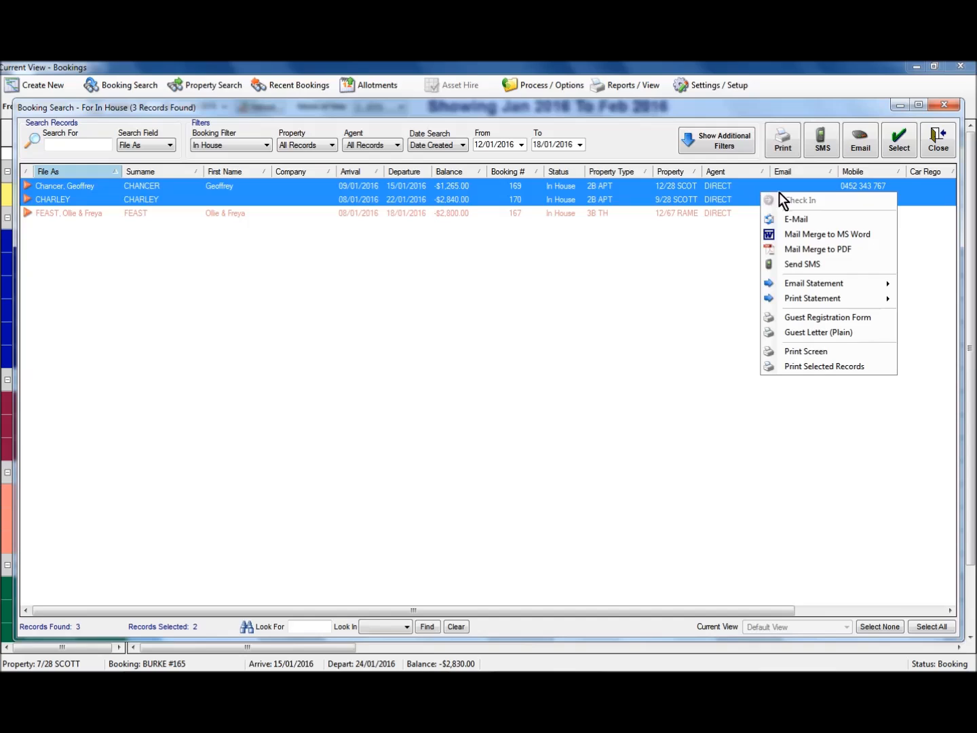
click(810, 267)
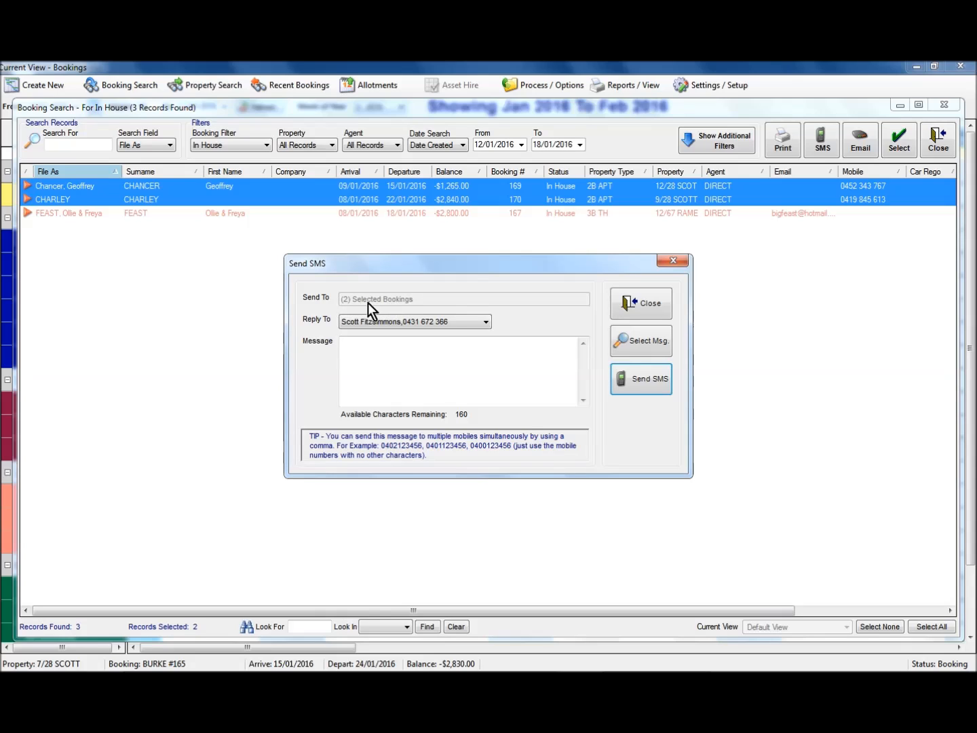
Step: Fill the SMS to the two selected bookings with the "How is everything?" default message
click(632, 342)
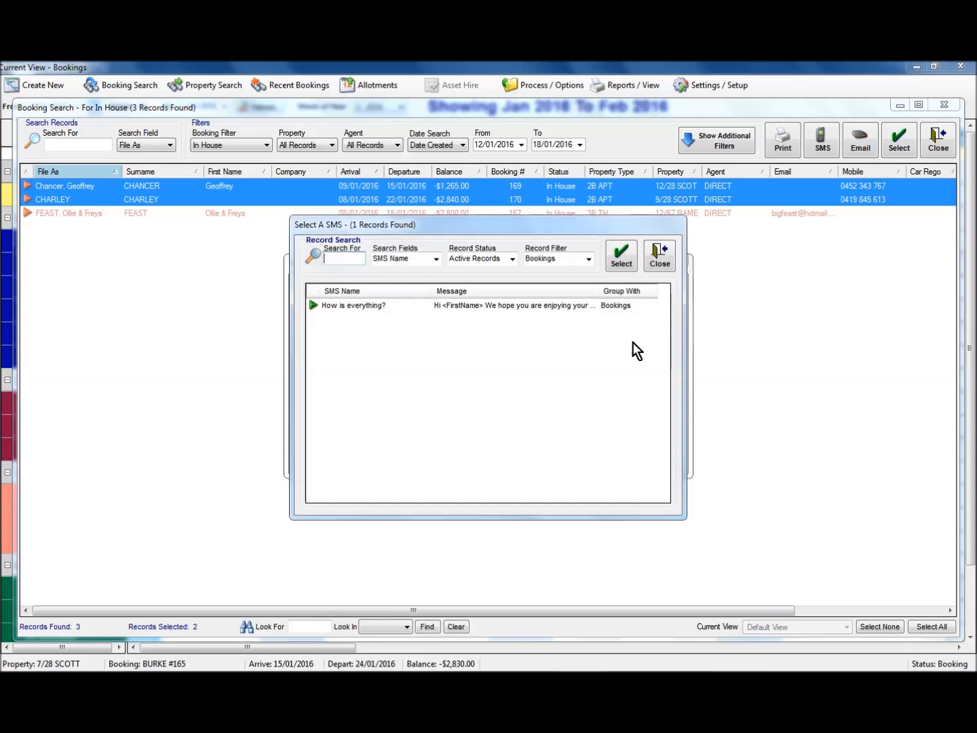
click(503, 307)
click(621, 259)
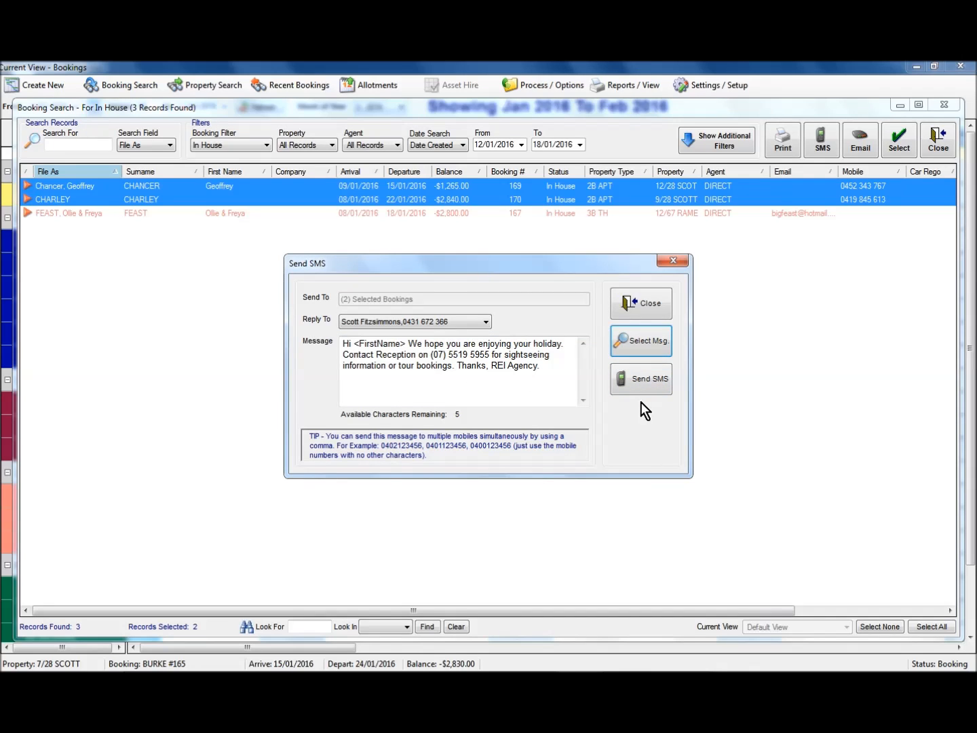
Step: Close the SMS without sending it, and close the booking search and the bookings chart
click(638, 303)
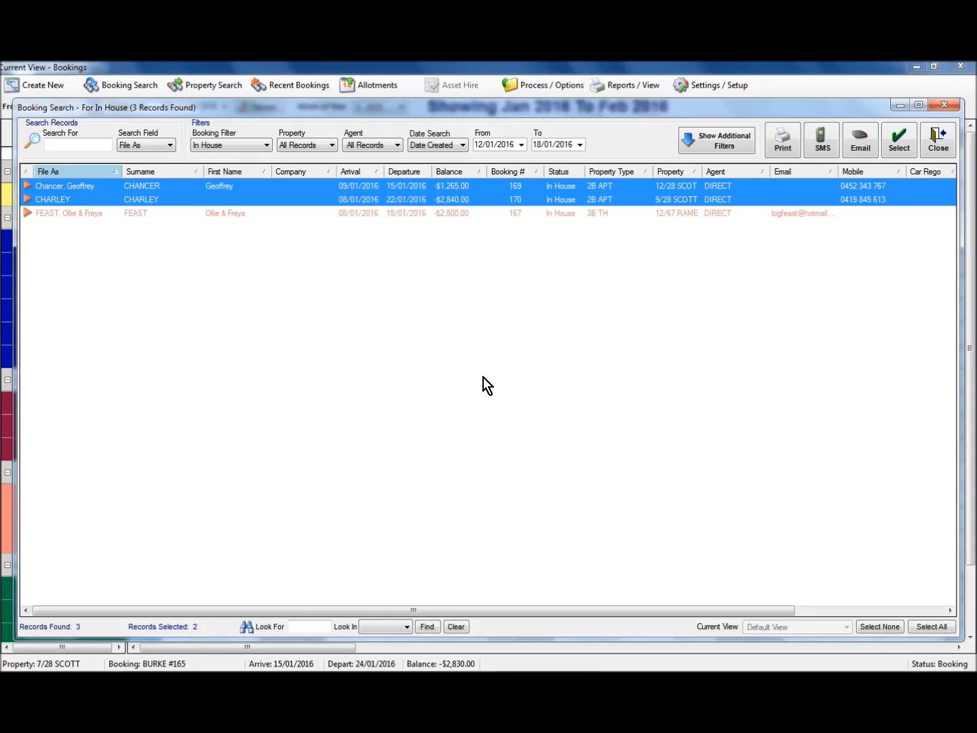
click(939, 139)
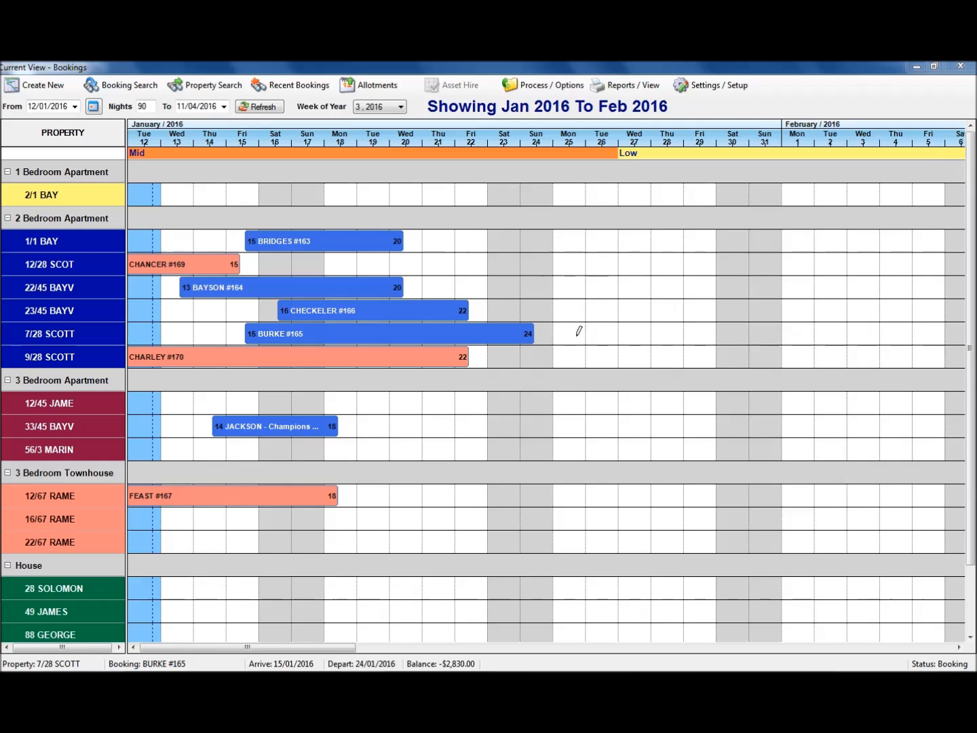
click(961, 67)
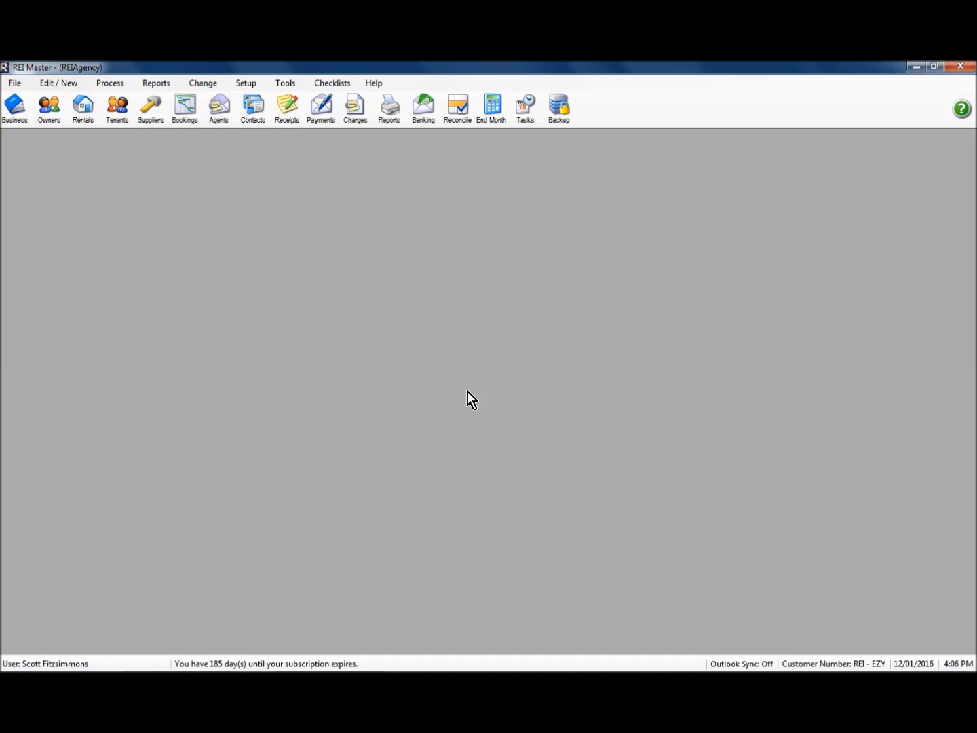